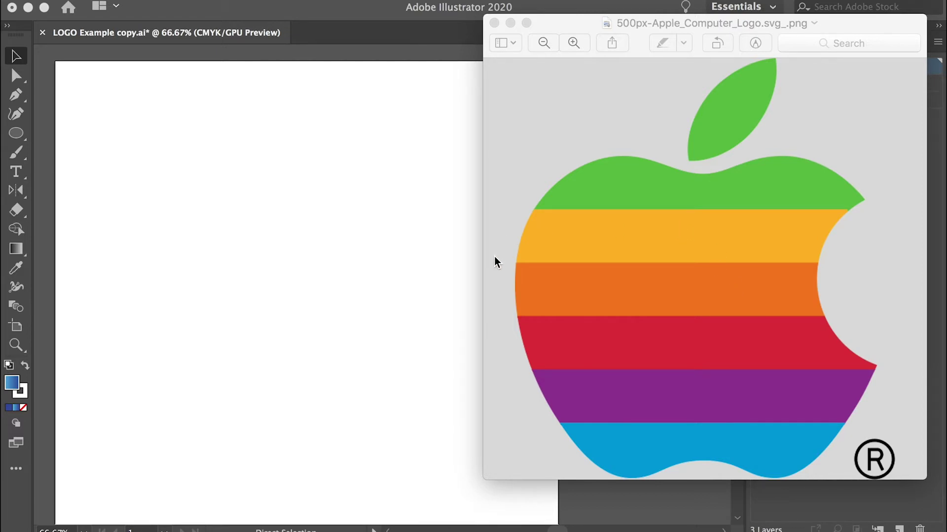
- Bring the blank LOGO Example copy.ai document in front of the Apple reference image
{"action": "left_click", "coordinate": [339, 246]}
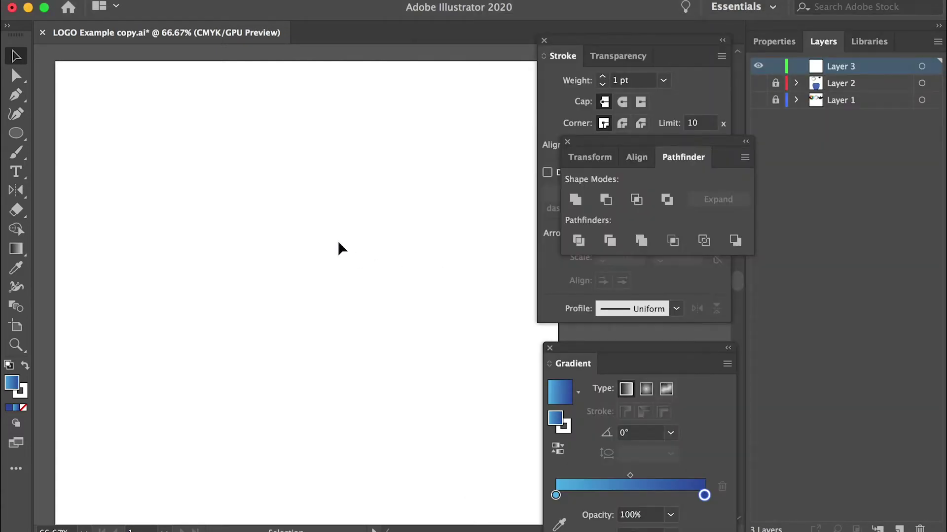
- Draw a circle with a solid dark blue fill and Option-drag an overlapping copy rightward
{"action": "left_click", "coordinate": [16, 135]}
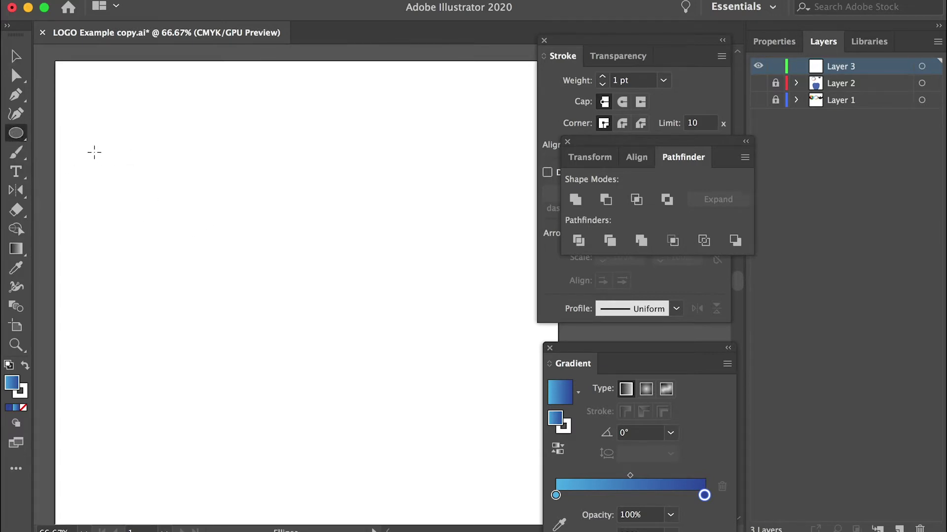
{"action": "left_click_drag", "start_coordinate": [94, 151], "coordinate": [287, 314]}
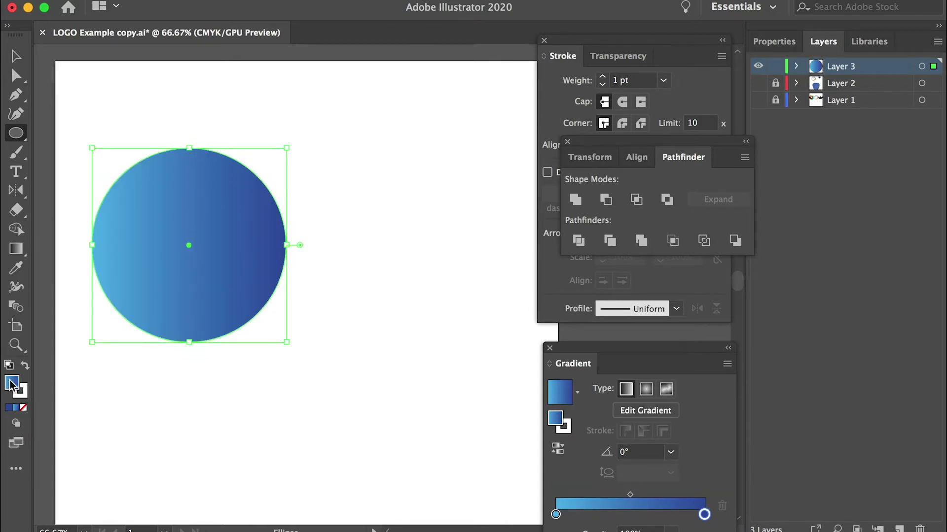
{"action": "left_click", "coordinate": [8, 408]}
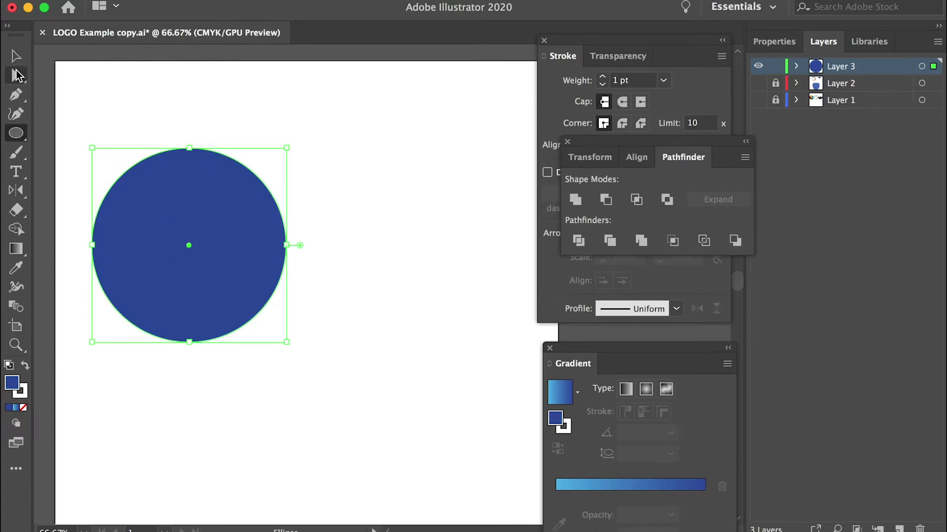
{"action": "left_click", "coordinate": [16, 58]}
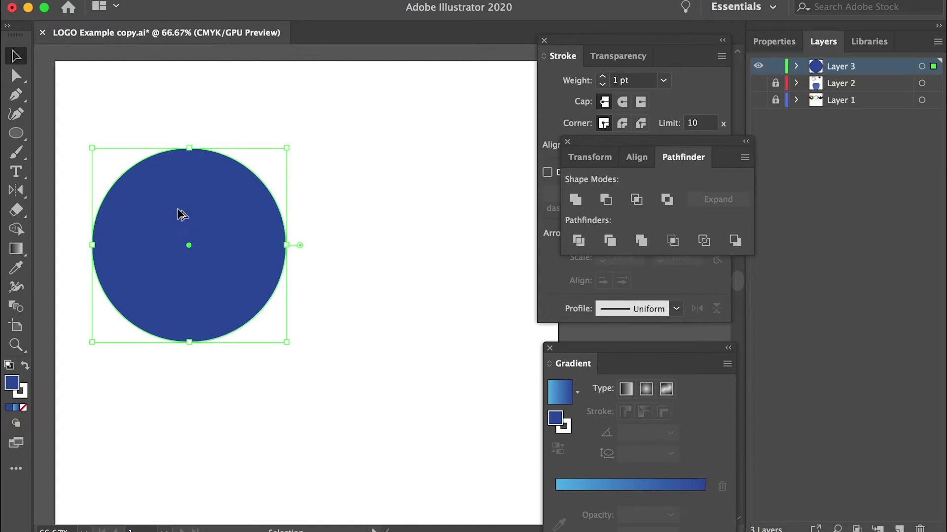
{"action": "left_click_drag", "start_coordinate": [180, 214], "coordinate": [319, 258]}
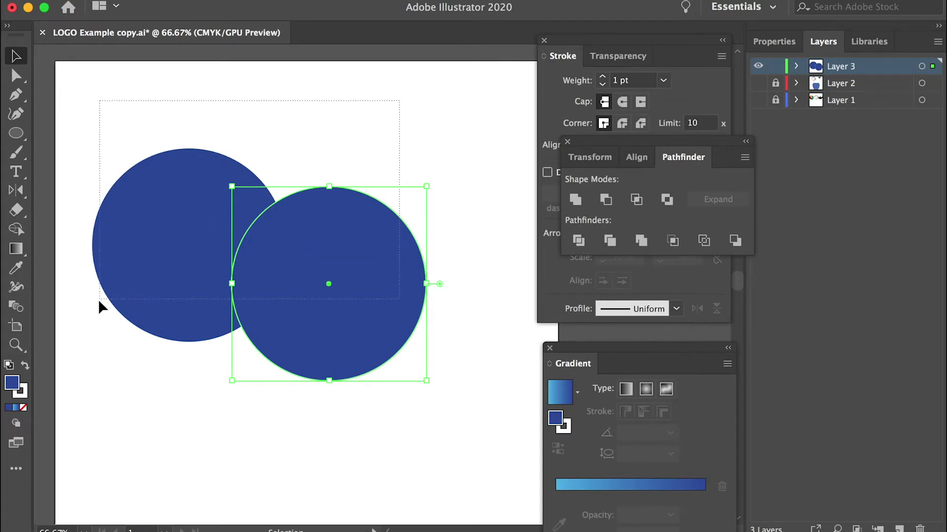
- Align the two blue circles on their vertical centres using the Align panel
{"action": "left_click_drag", "start_coordinate": [99, 300], "coordinate": [99, 300]}
{"action": "left_click", "coordinate": [636, 158]}
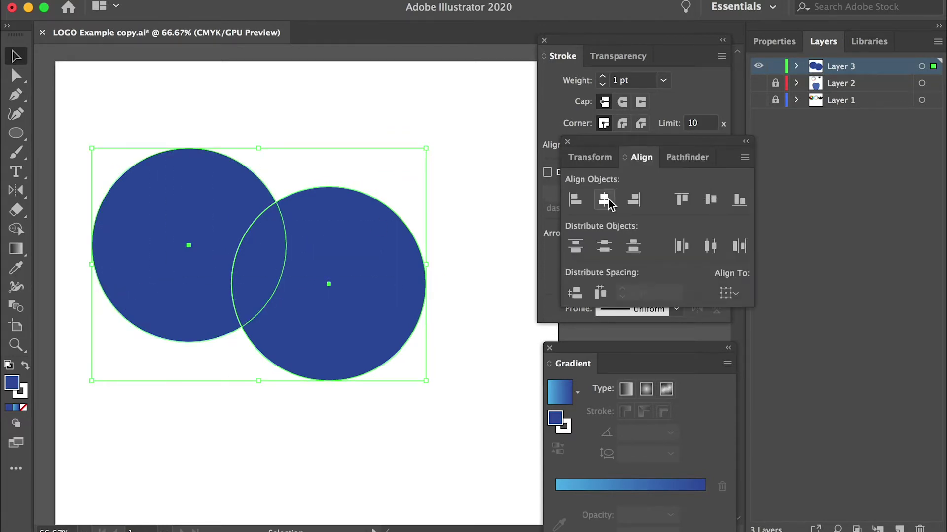
{"action": "left_click", "coordinate": [710, 200]}
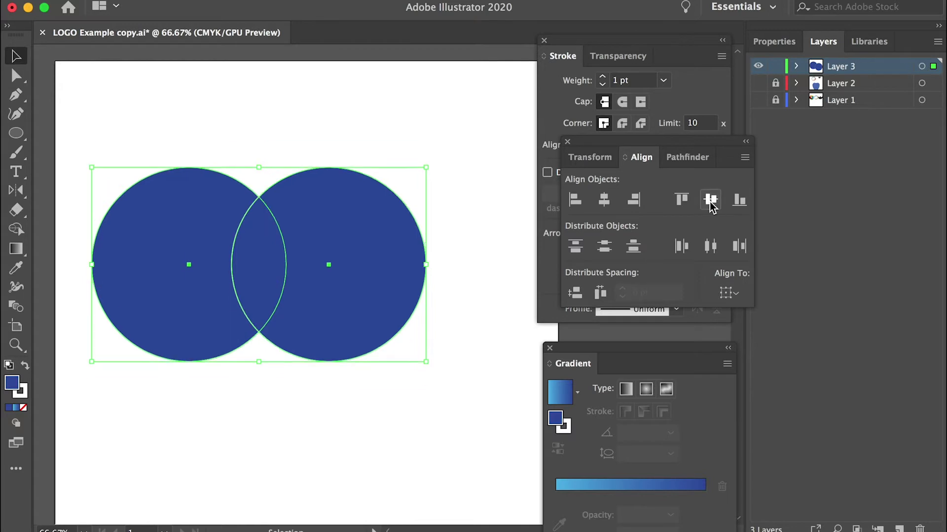
{"action": "left_click", "coordinate": [470, 127]}
{"action": "scroll", "coordinate": [469, 128], "scroll_direction": "down", "scroll_amount": 2}
{"action": "scroll", "coordinate": [470, 127], "scroll_direction": "left", "scroll_amount": 1}
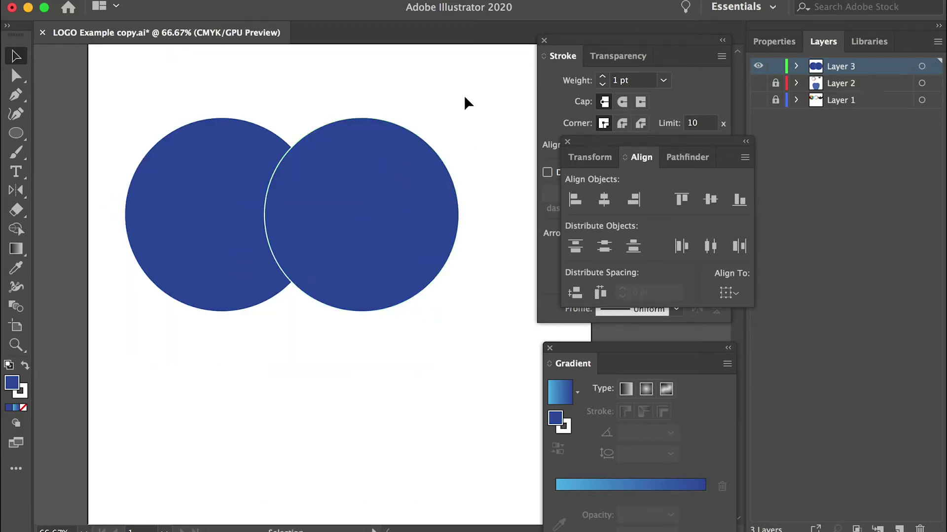
- Set both circles' stroke to None and select them together again
{"action": "left_click_drag", "start_coordinate": [134, 321], "coordinate": [101, 335]}
{"action": "left_click_drag", "start_coordinate": [461, 401], "coordinate": [132, 118]}
{"action": "left_click", "coordinate": [21, 394]}
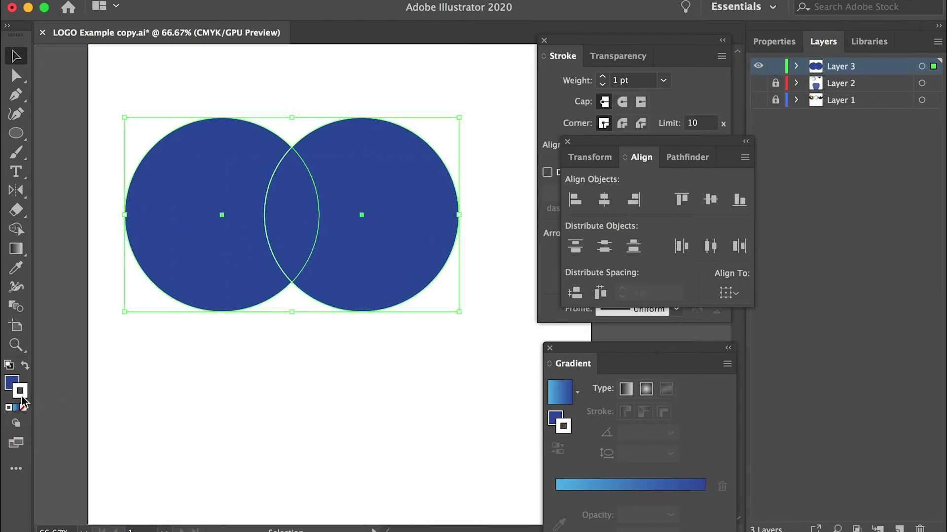
{"action": "left_click", "coordinate": [23, 409]}
{"action": "left_click", "coordinate": [260, 395]}
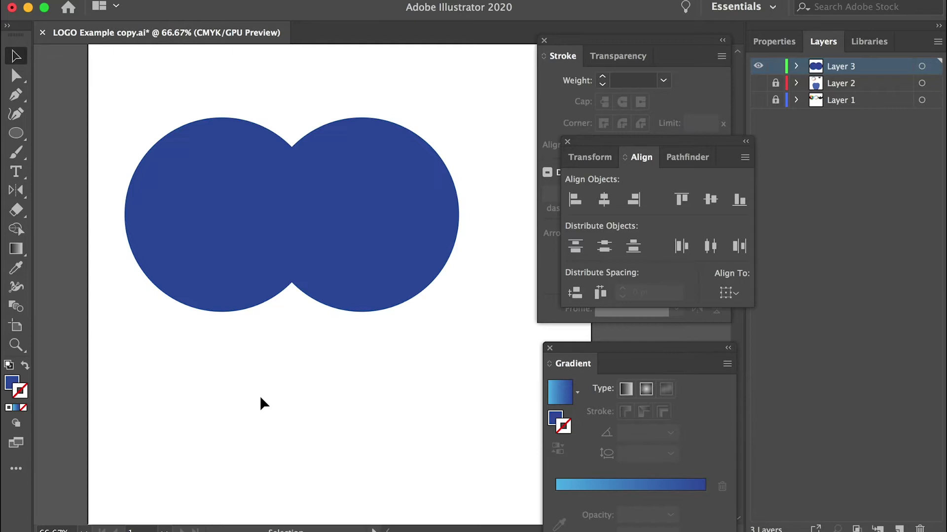
{"action": "left_click", "coordinate": [273, 207]}
{"action": "left_click", "coordinate": [430, 315]}
{"action": "key", "text": "super+a"}
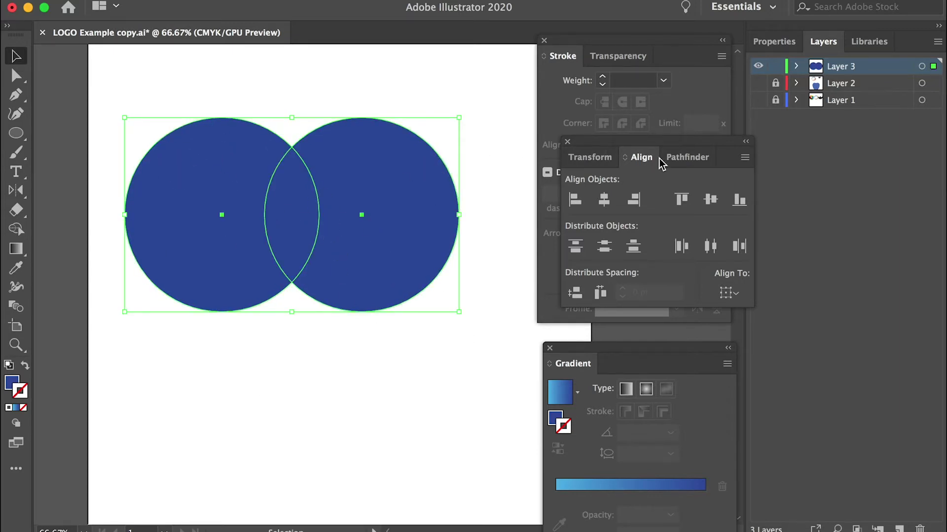
- Combine both blue circles with Pathfinder Unite, then reselect the merged shape
{"action": "left_click", "coordinate": [677, 156]}
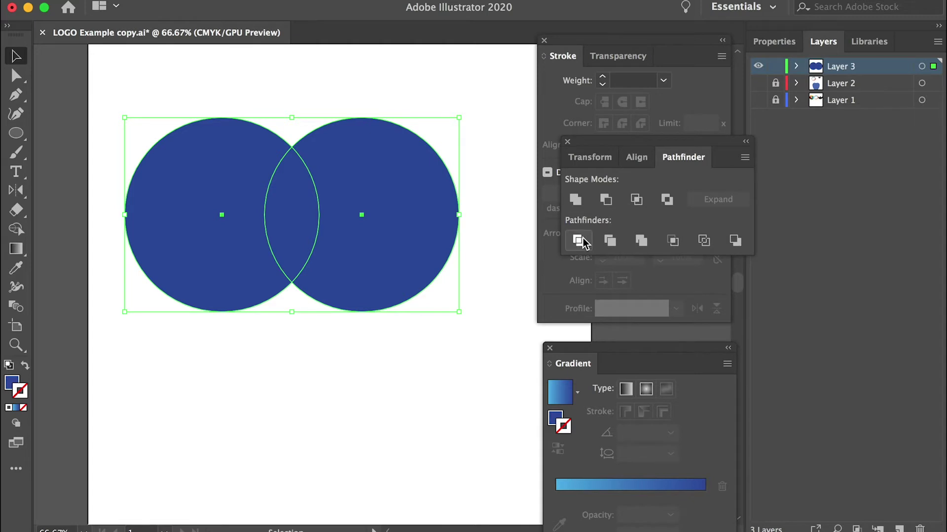
{"action": "left_click", "coordinate": [574, 199]}
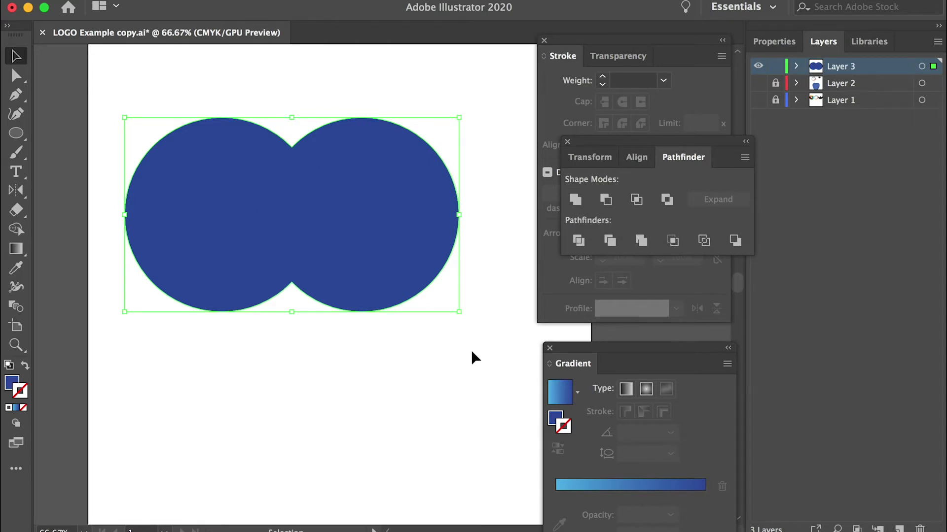
{"action": "left_click", "coordinate": [471, 351]}
{"action": "left_click", "coordinate": [367, 261]}
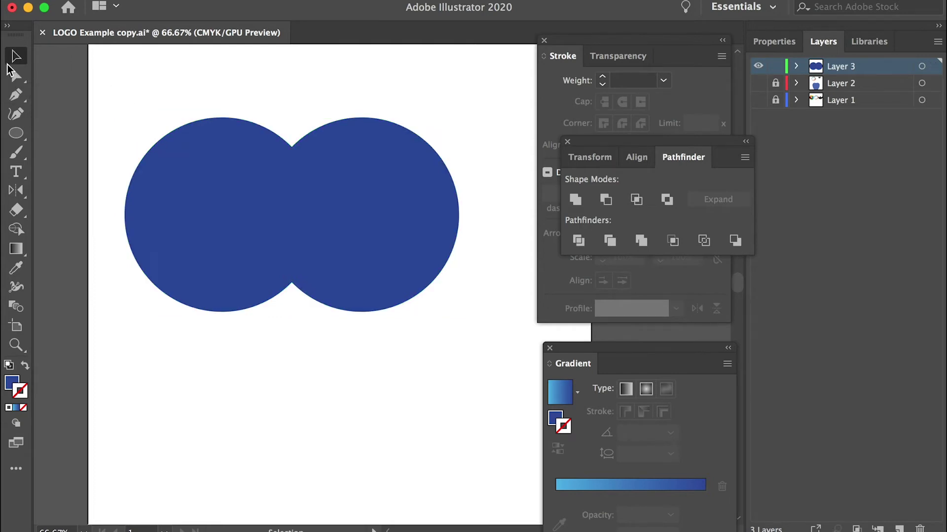
- Pull the merged shape's bottom anchor down about 148 pt into an apple body; disable Smart Guides
{"action": "left_click_drag", "start_coordinate": [267, 189], "coordinate": [348, 223]}
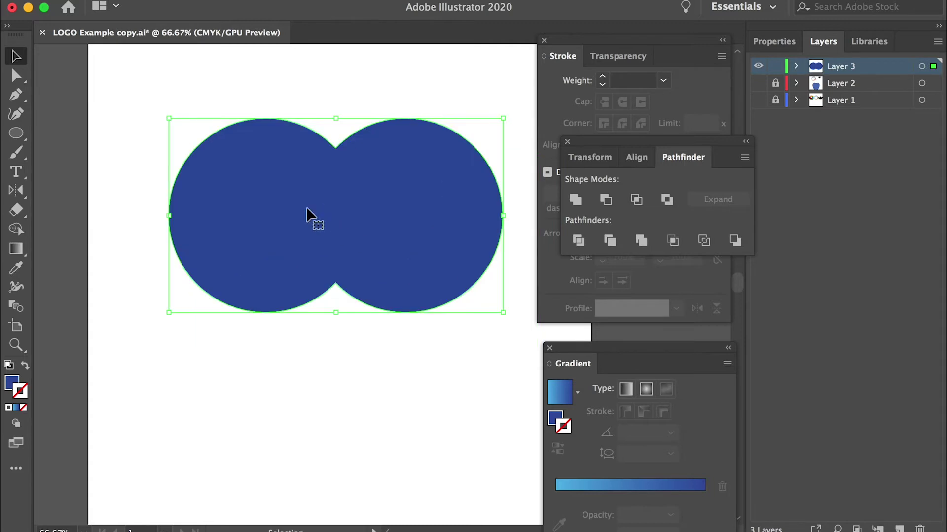
{"action": "key", "text": "super+z"}
{"action": "left_click", "coordinate": [20, 76]}
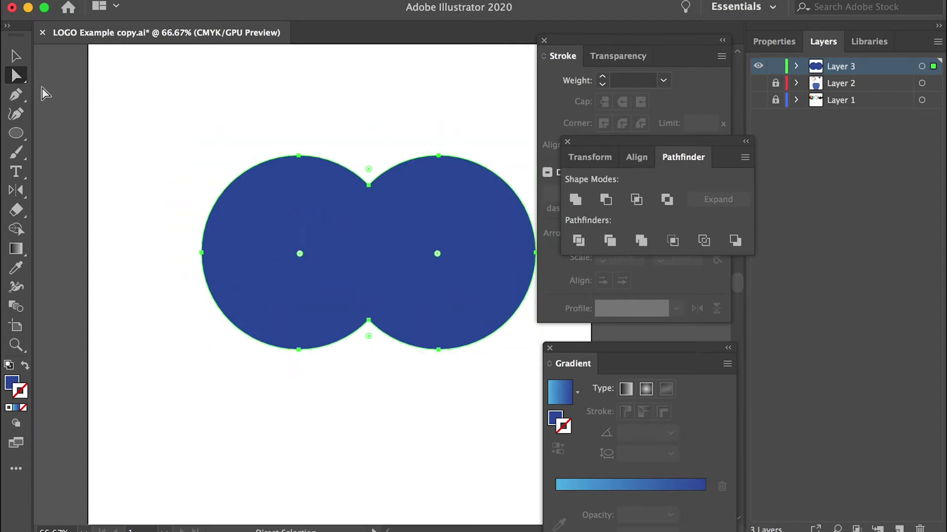
{"action": "left_click_drag", "start_coordinate": [368, 186], "coordinate": [361, 142]}
{"action": "key", "text": "super+z"}
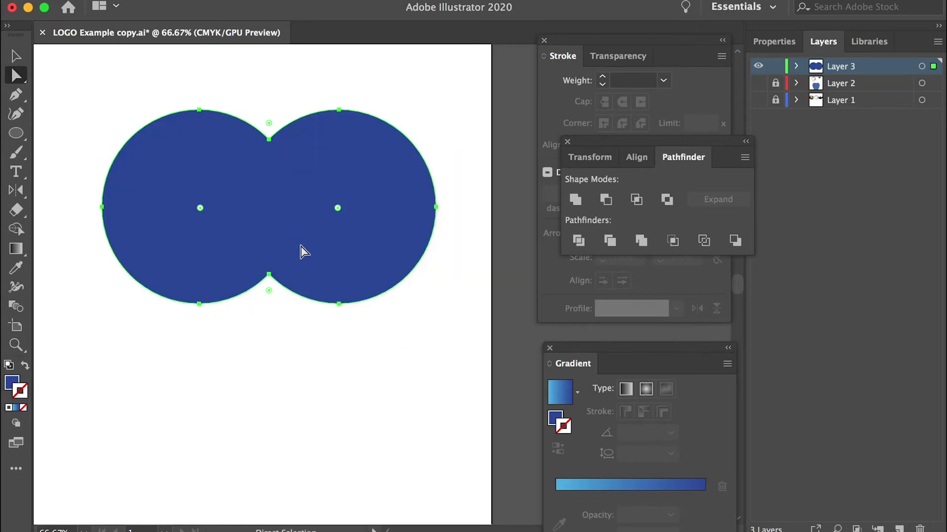
{"action": "left_click_drag", "start_coordinate": [395, 386], "coordinate": [175, 245]}
{"action": "left_click_drag", "start_coordinate": [269, 279], "coordinate": [268, 397]}
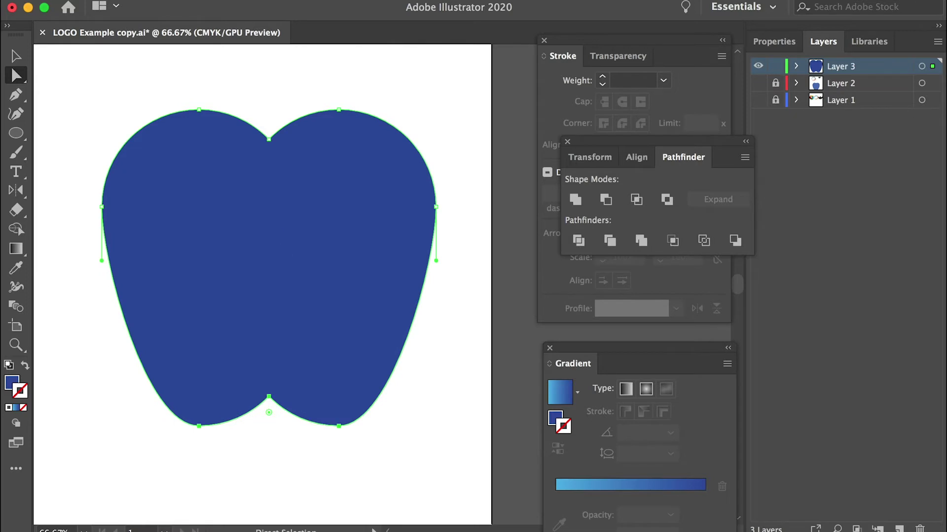
{"action": "left_click", "coordinate": [383, 0]}
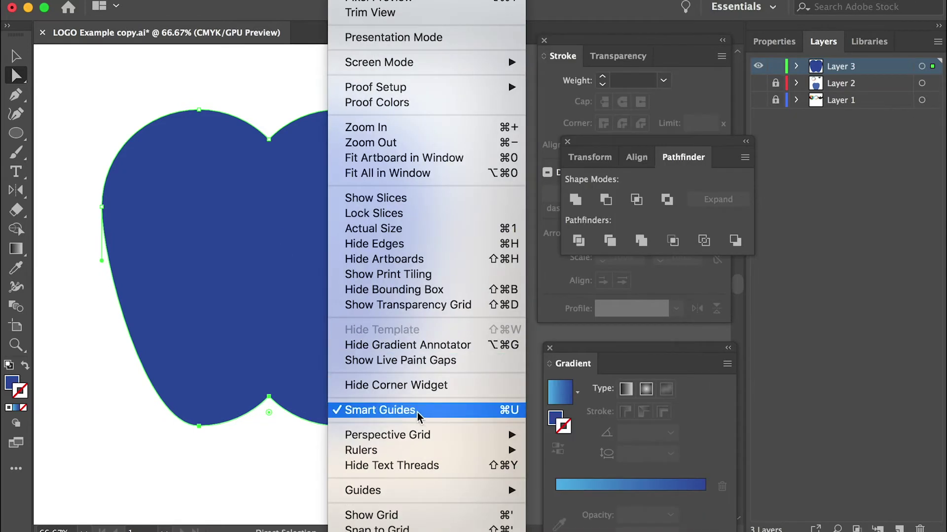
{"action": "left_click", "coordinate": [412, 414]}
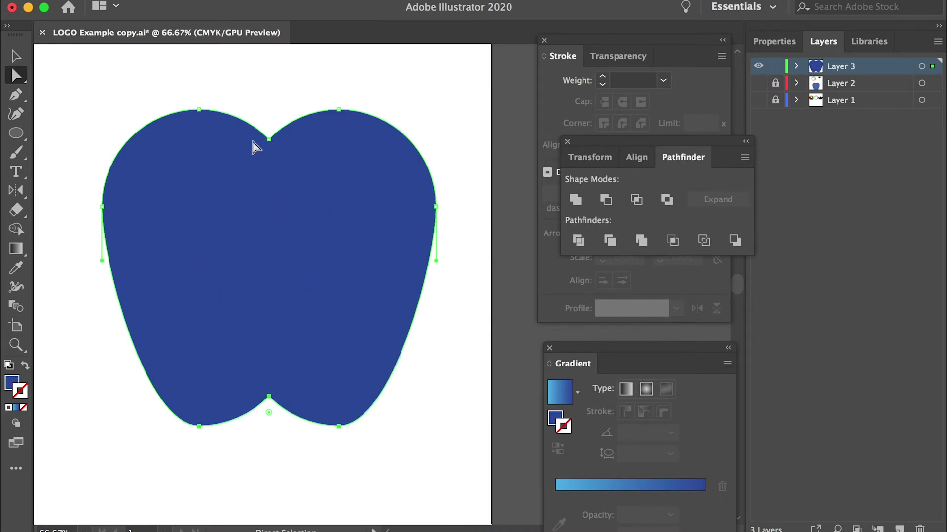
- Round the top V-notch anchor's live corner to about 38.54 pt radius
{"action": "key", "text": "super+1"}
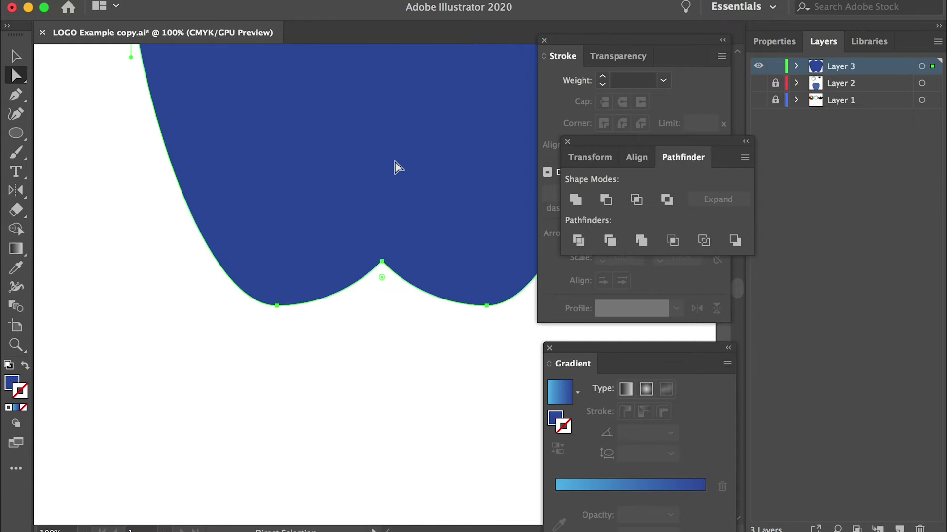
{"action": "scroll", "coordinate": [398, 168], "scroll_direction": "up", "scroll_amount": 10}
{"action": "left_click_drag", "start_coordinate": [380, 228], "coordinate": [348, 192]}
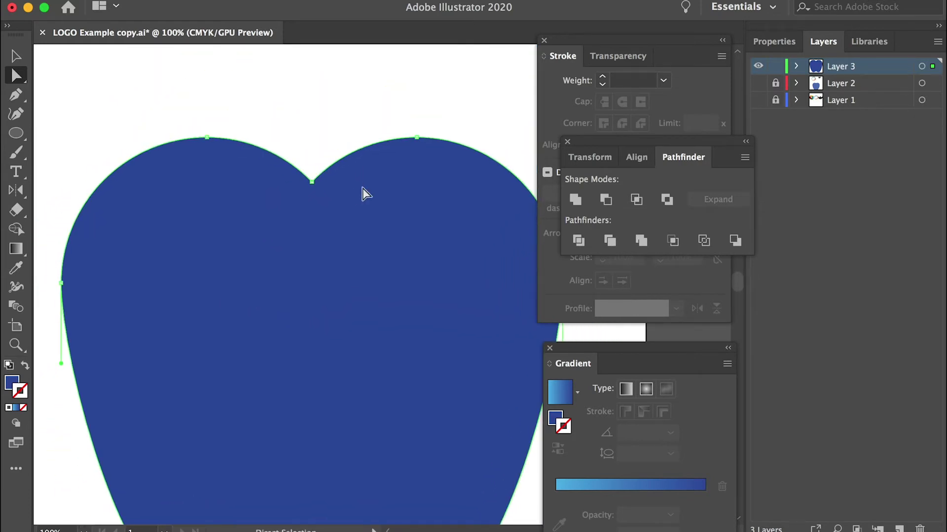
{"action": "left_click", "coordinate": [312, 182]}
{"action": "left_click", "coordinate": [312, 182]}
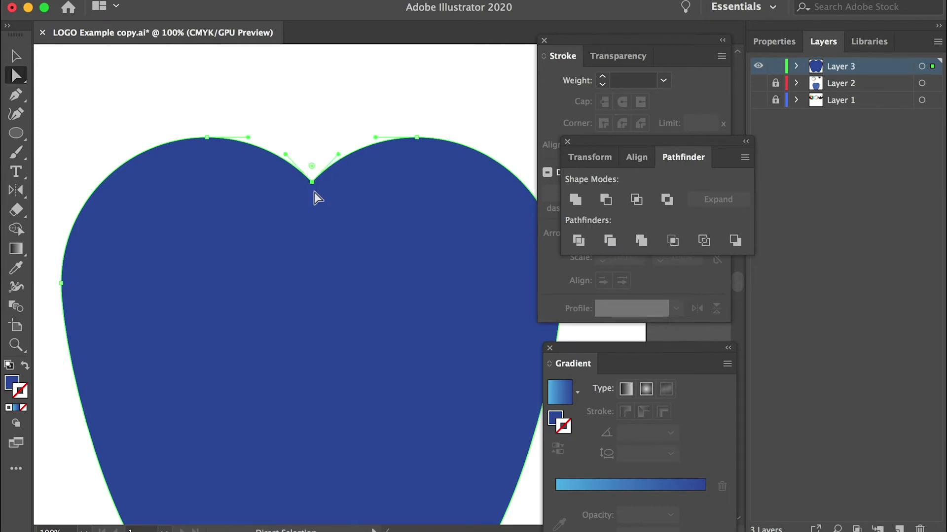
{"action": "key", "text": "super+equal"}
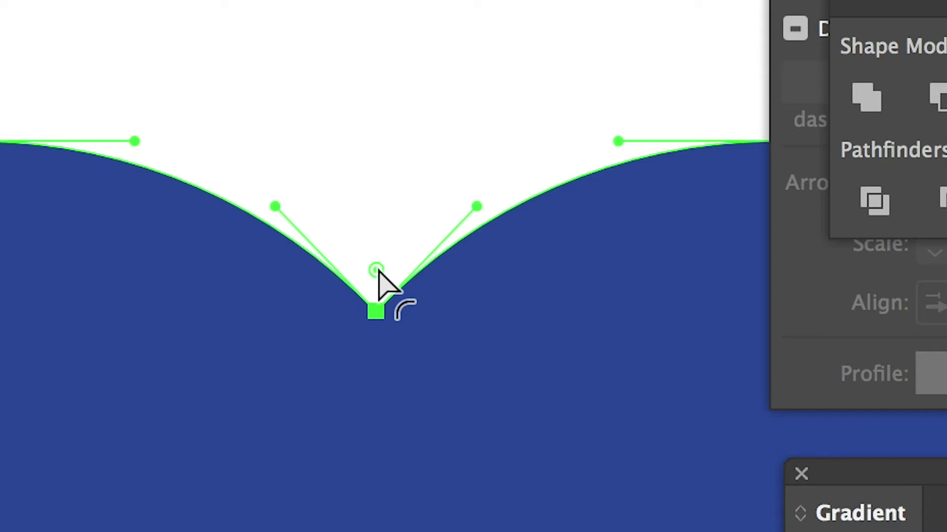
{"action": "left_click_drag", "start_coordinate": [379, 275], "coordinate": [385, 0]}
{"action": "scroll", "coordinate": [439, 263], "scroll_direction": "up", "scroll_amount": 2}
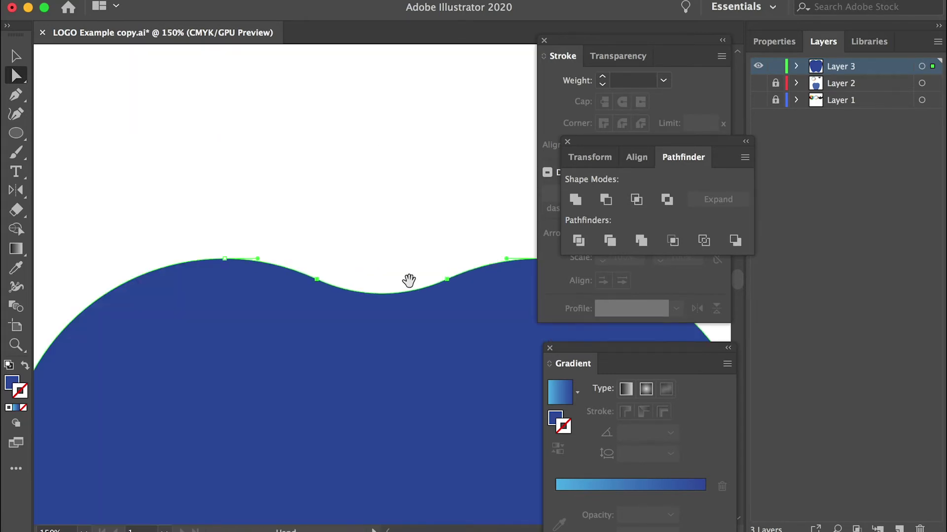
- Round the bottom cusp anchor's live corner to about 70.41 pt, then zoom out
{"action": "scroll", "coordinate": [408, 279], "scroll_direction": "down", "scroll_amount": 10}
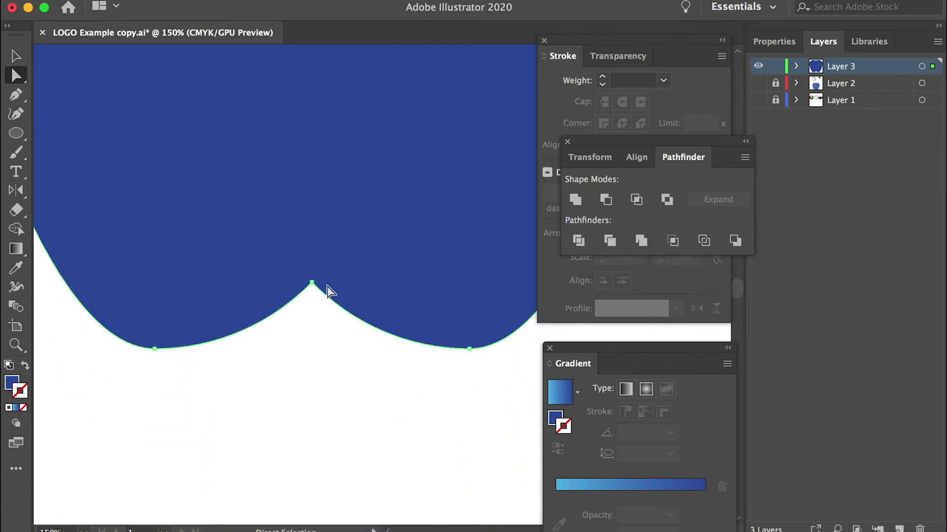
{"action": "left_click", "coordinate": [312, 282]}
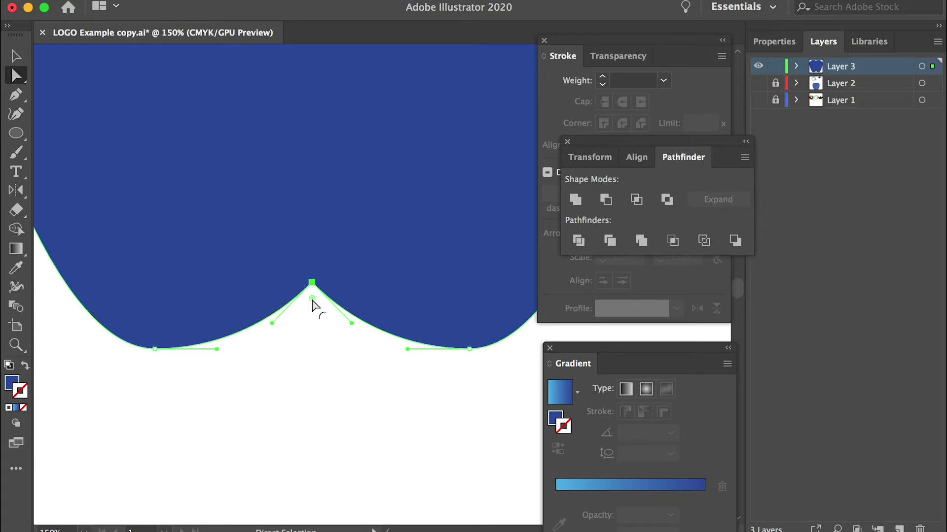
{"action": "left_click_drag", "start_coordinate": [312, 301], "coordinate": [323, 421]}
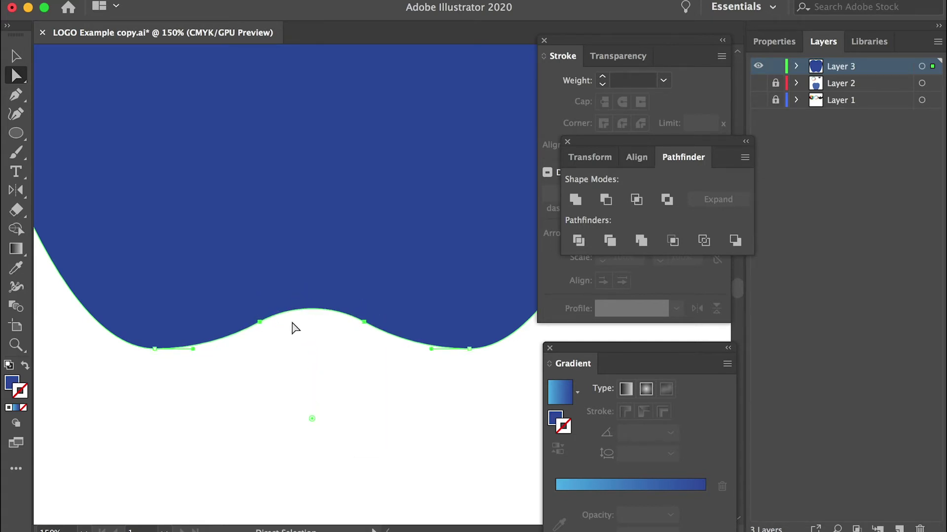
{"action": "key", "text": "super+minus"}
{"action": "key", "text": "super+minus"}
{"action": "key", "text": "super+minus"}
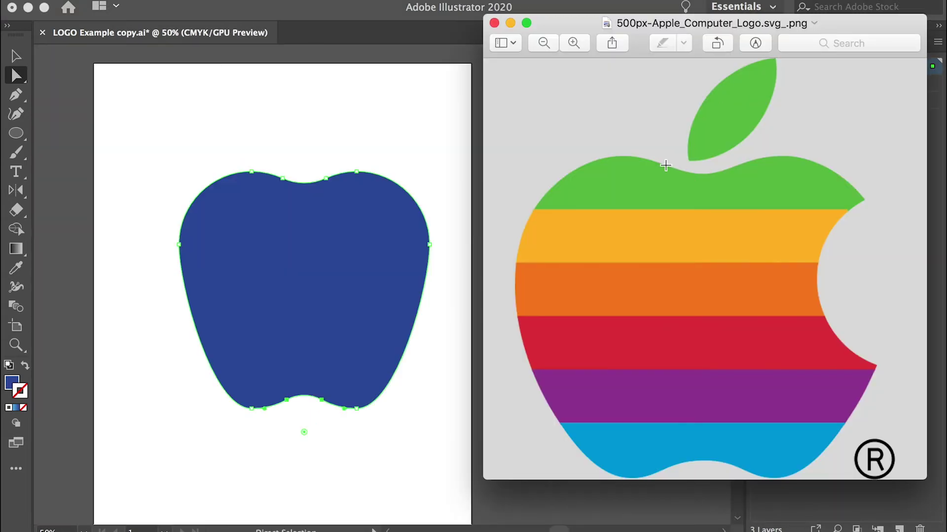
- Draw a circle above the apple, duplicate it overlapping to the right, and apply Pathfinder Divide
{"action": "left_click", "coordinate": [17, 134]}
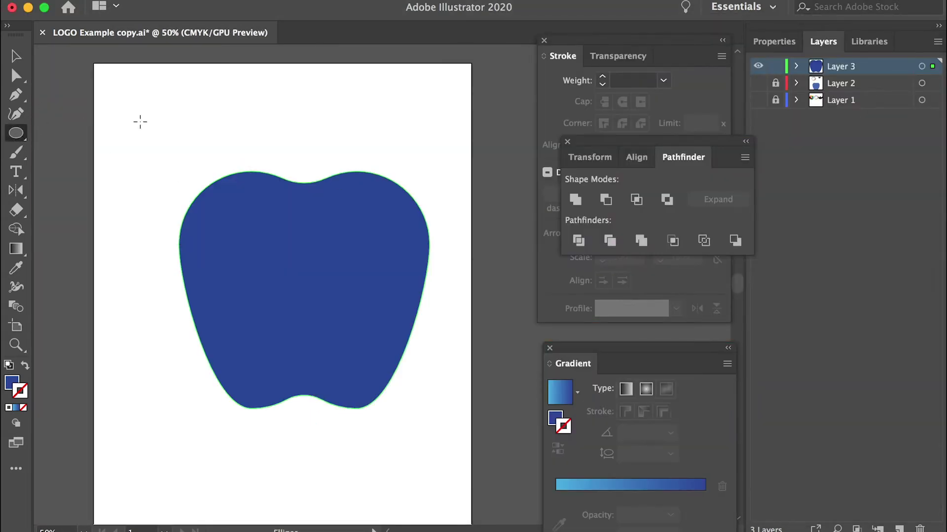
{"action": "left_click_drag", "start_coordinate": [125, 78], "coordinate": [228, 184]}
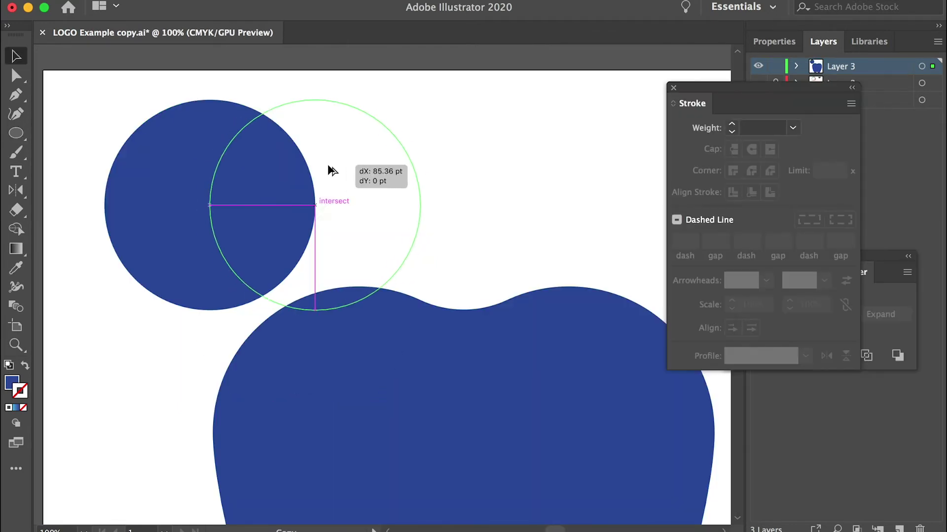
{"action": "mouse_move", "coordinate": [327, 169]}
{"action": "left_mouse_down"}
{"action": "mouse_move", "coordinate": [424, 164]}
{"action": "mouse_move", "coordinate": [363, 165]}
{"action": "mouse_move", "coordinate": [378, 165]}
{"action": "mouse_move", "coordinate": [364, 197]}
{"action": "left_mouse_up"}
{"action": "left_click", "coordinate": [883, 256]}
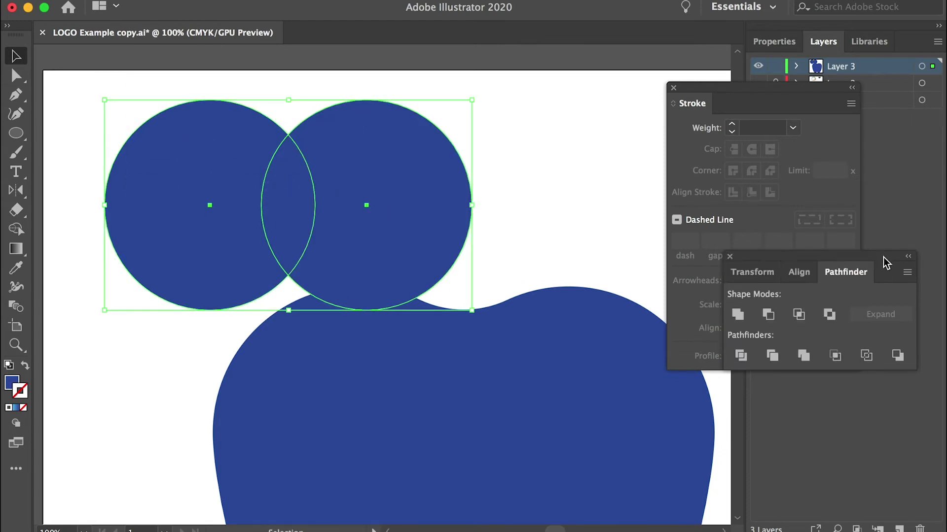
{"action": "left_click_drag", "start_coordinate": [870, 253], "coordinate": [838, 235]}
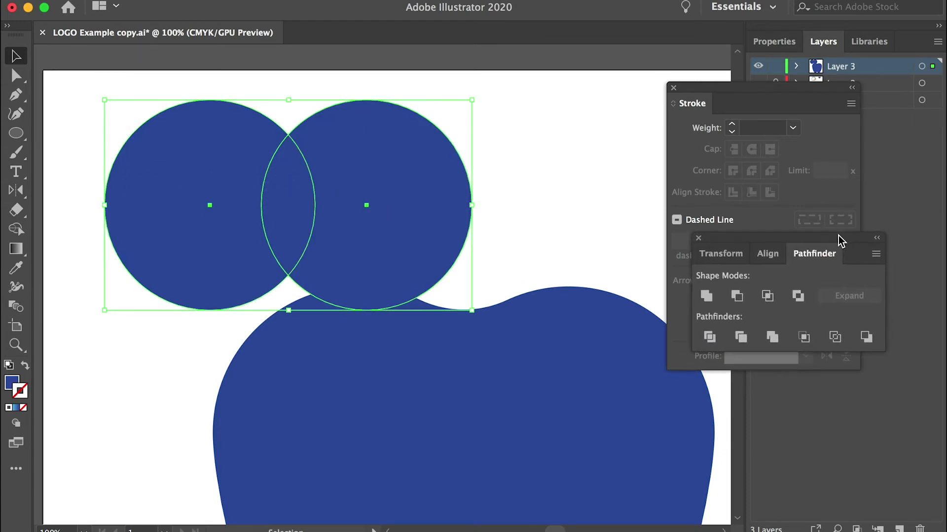
{"action": "left_click", "coordinate": [713, 339]}
- Ungroup the divided pieces and delete both outer pieces, leaving the lens-shaped leaf
{"action": "right_click", "coordinate": [387, 156]}
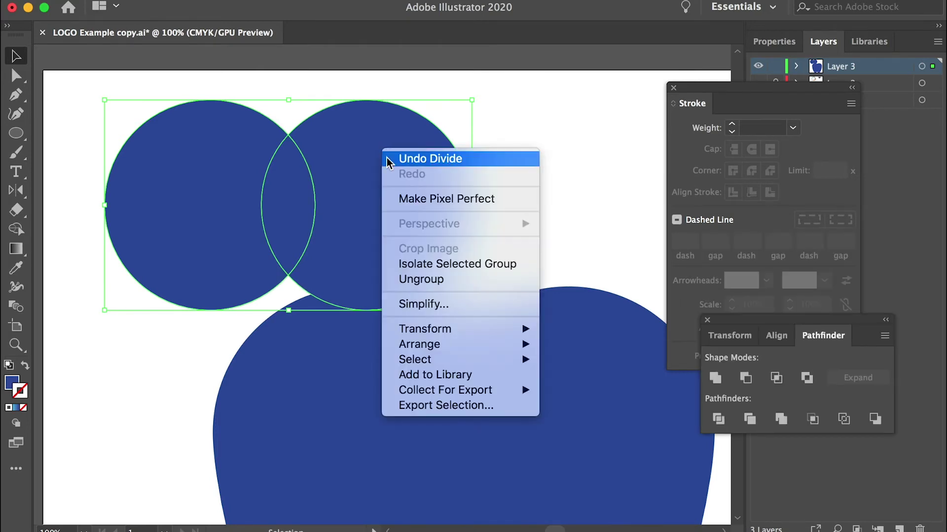
{"action": "left_click", "coordinate": [439, 280]}
{"action": "left_click", "coordinate": [388, 187]}
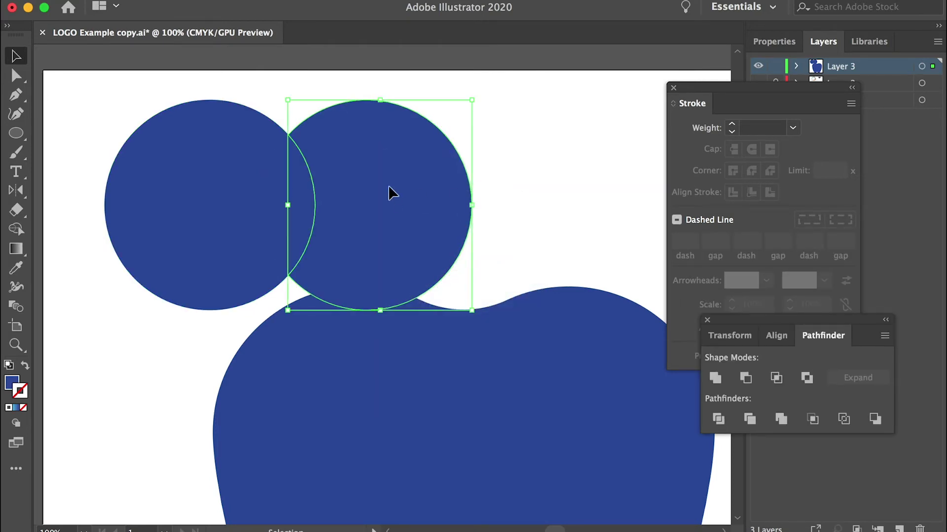
{"action": "key", "text": "Delete"}
{"action": "left_click", "coordinate": [217, 172]}
{"action": "key", "text": "Delete"}
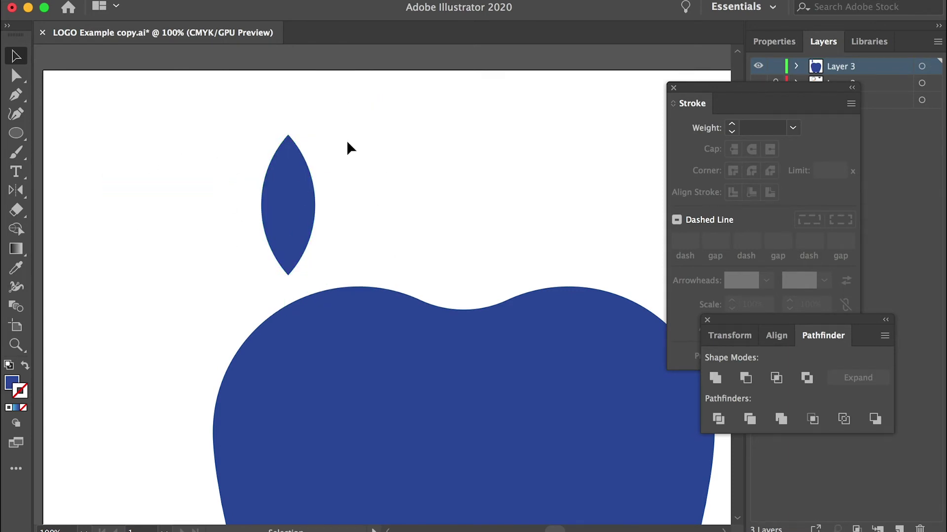
- Resize the leaf to about 54 × 141 pt, tilt it clockwise, and position it above the apple
{"action": "left_click", "coordinate": [298, 179]}
{"action": "left_click_drag", "start_coordinate": [295, 197], "coordinate": [439, 179]}
{"action": "left_click_drag", "start_coordinate": [465, 126], "coordinate": [490, 93]}
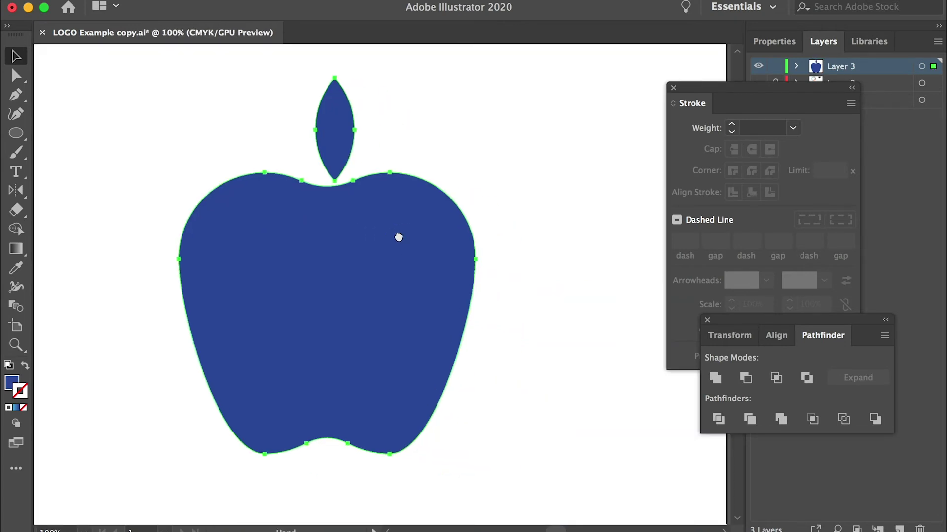
{"action": "left_click", "coordinate": [466, 129]}
{"action": "left_click", "coordinate": [291, 135]}
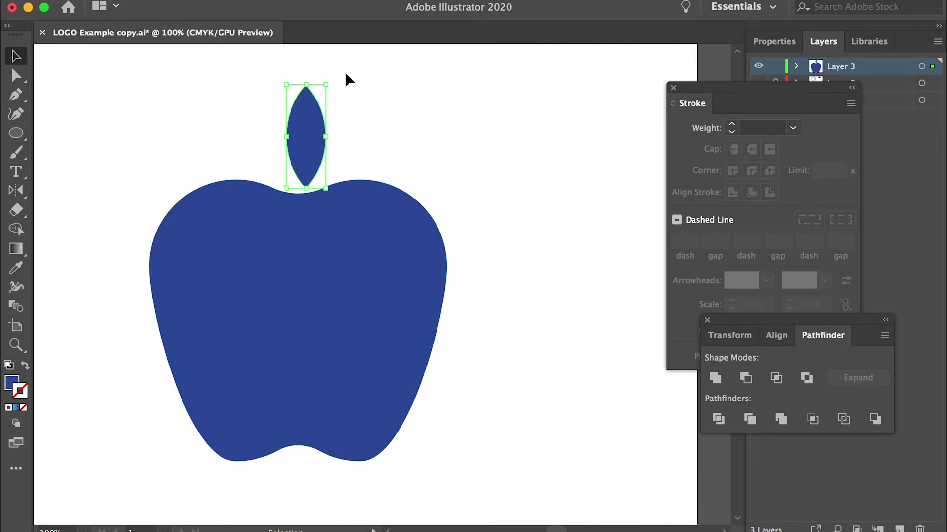
{"action": "left_click_drag", "start_coordinate": [328, 79], "coordinate": [356, 103]}
{"action": "left_click_drag", "start_coordinate": [317, 133], "coordinate": [330, 121]}
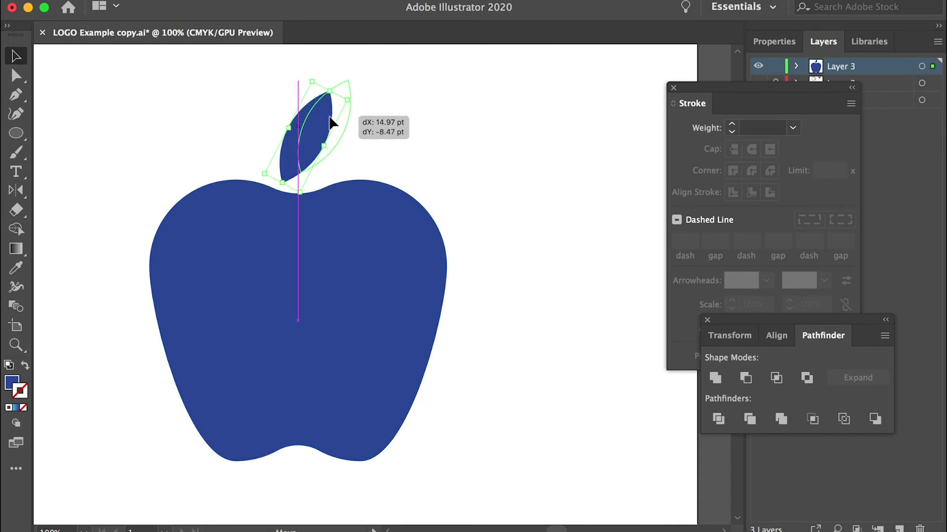
- Draw a bright green circle and place it over the apple's right edge
{"action": "left_click", "coordinate": [153, 136]}
{"action": "left_click", "coordinate": [18, 134]}
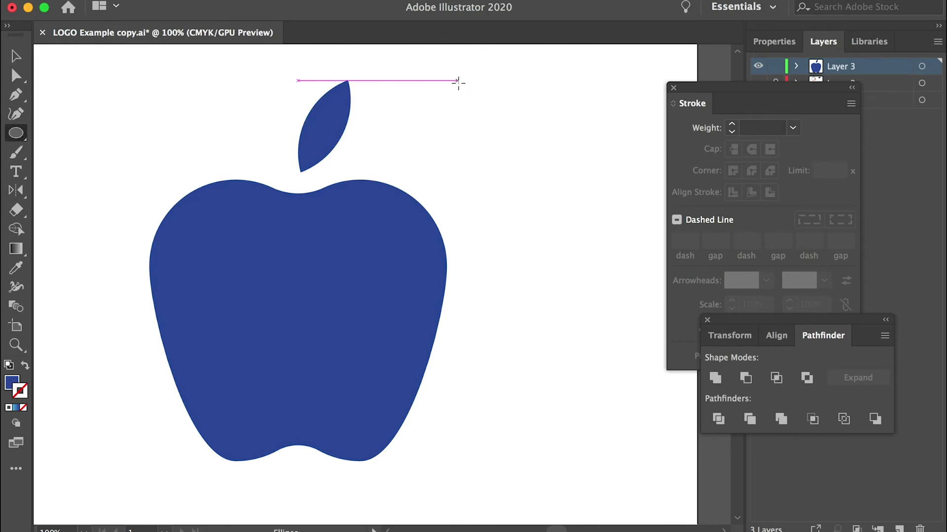
{"action": "left_click_drag", "start_coordinate": [458, 80], "coordinate": [631, 256]}
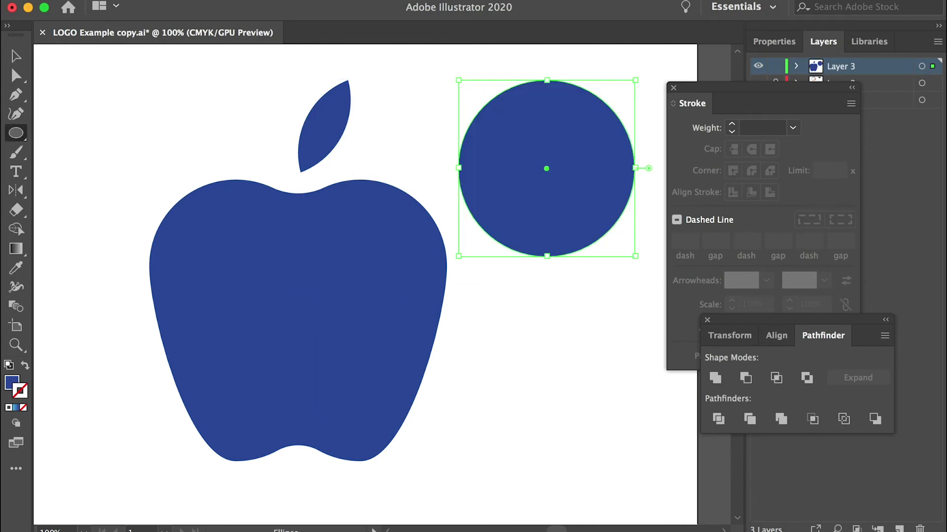
{"action": "double_click", "coordinate": [9, 383]}
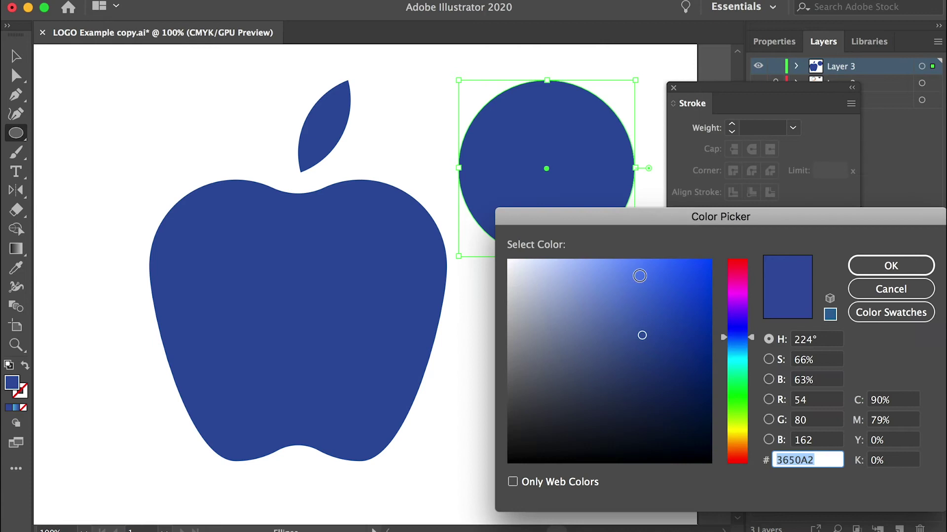
{"action": "left_click", "coordinate": [740, 390]}
{"action": "left_click_drag", "start_coordinate": [703, 267], "coordinate": [711, 257]}
{"action": "left_click", "coordinate": [890, 265]}
{"action": "key", "text": "v"}
{"action": "left_click_drag", "start_coordinate": [559, 124], "coordinate": [472, 216]}
- Divide the apple and green circle, ungroup, and delete both green pieces to leave the bite
{"action": "left_click", "coordinate": [165, 243], "text": "shift"}
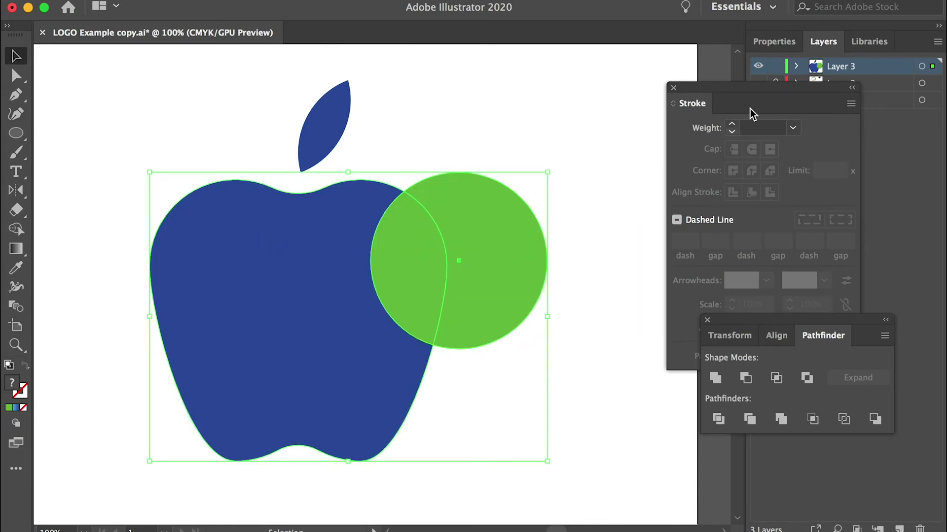
{"action": "left_click", "coordinate": [718, 419]}
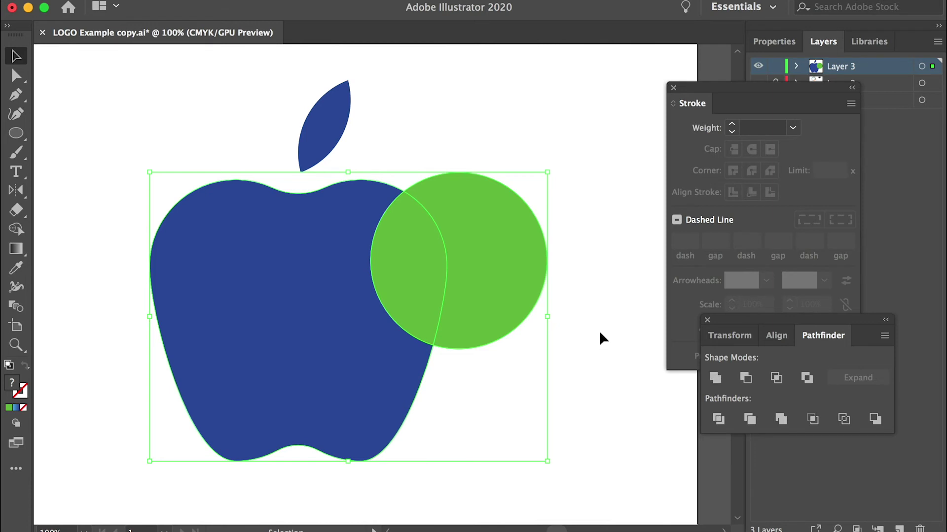
{"action": "right_click", "coordinate": [489, 239]}
{"action": "left_click", "coordinate": [541, 373]}
{"action": "left_click", "coordinate": [619, 303]}
{"action": "left_click", "coordinate": [469, 236]}
{"action": "key", "text": "Delete"}
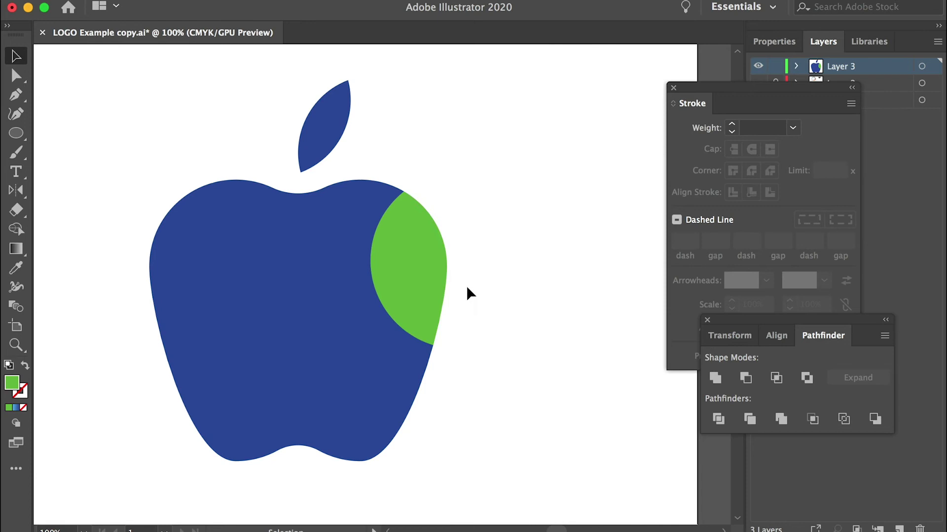
{"action": "left_click", "coordinate": [422, 256]}
{"action": "key", "text": "Delete"}
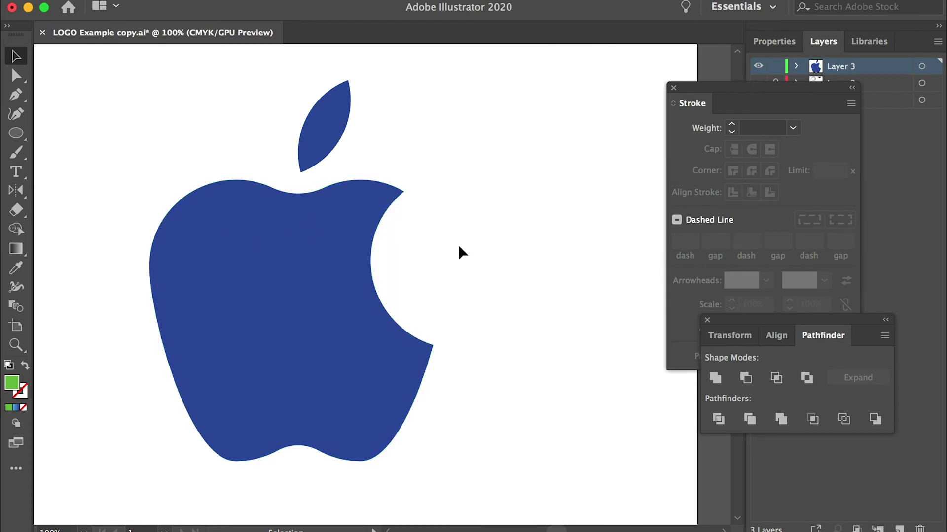
- Draw a green bar across the apple's top and stack three copies down the apple
{"action": "left_click_drag", "start_coordinate": [16, 133], "coordinate": [99, 129]}
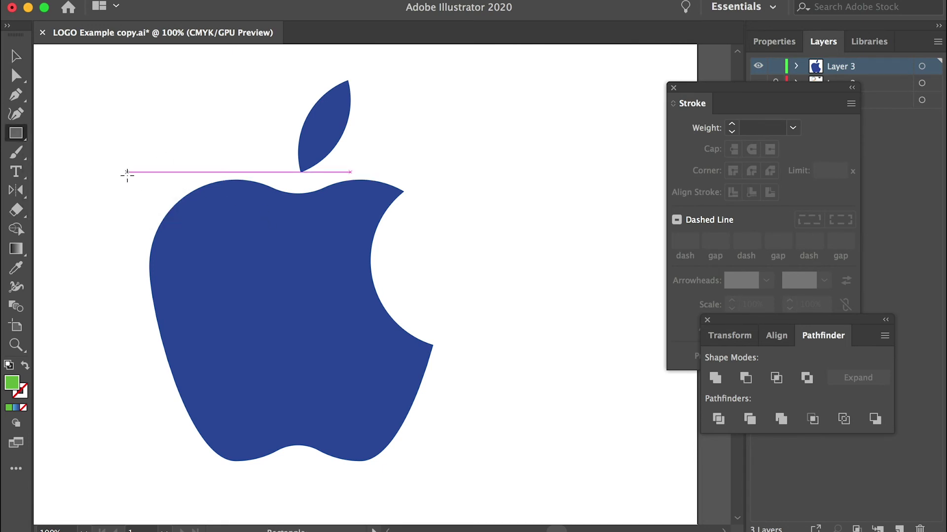
{"action": "left_click_drag", "start_coordinate": [127, 174], "coordinate": [440, 231]}
{"action": "key", "text": "v"}
{"action": "left_click_drag", "start_coordinate": [395, 205], "coordinate": [396, 218]}
{"action": "key", "text": "super+equal"}
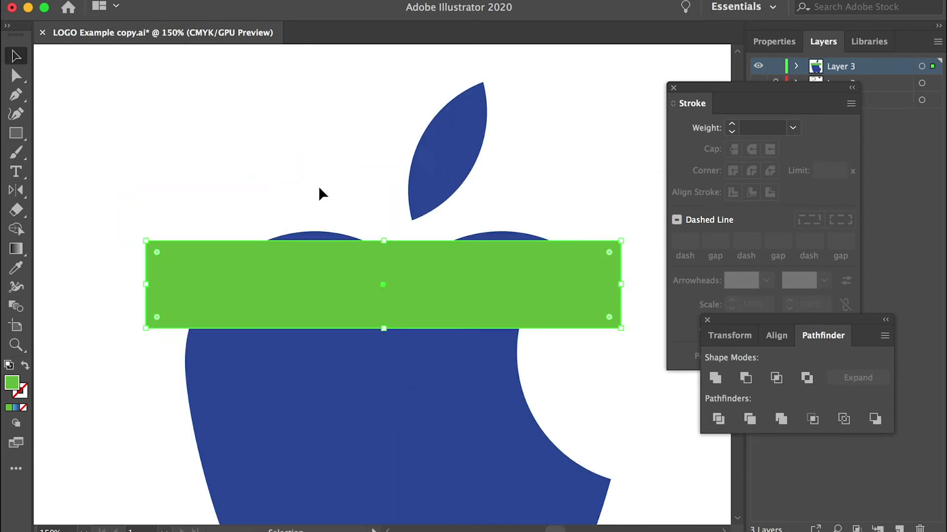
{"action": "left_click_drag", "start_coordinate": [407, 280], "coordinate": [413, 267]}
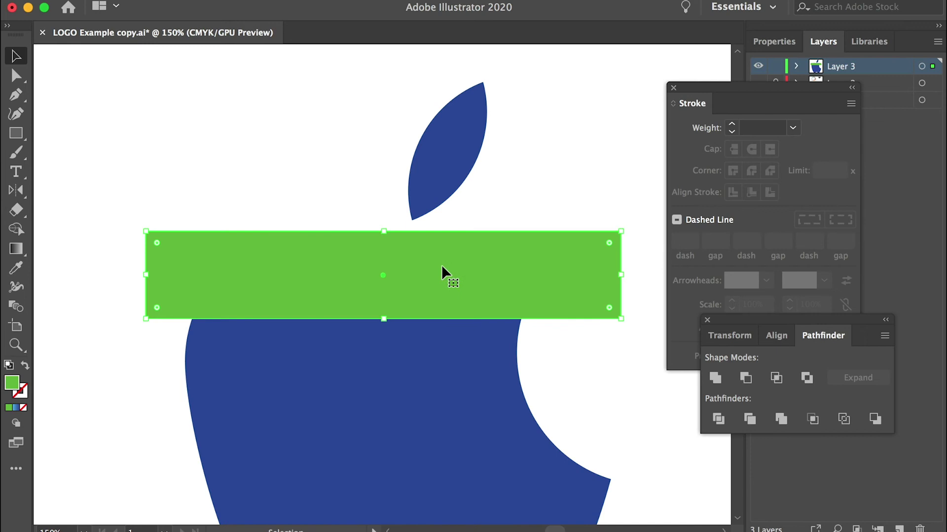
{"action": "key", "text": "a"}
{"action": "key", "text": "super+minus"}
{"action": "left_click_drag", "start_coordinate": [377, 186], "coordinate": [374, 315]}
{"action": "left_click_drag", "start_coordinate": [389, 320], "coordinate": [390, 379]}
{"action": "left_click_drag", "start_coordinate": [380, 362], "coordinate": [402, 401]}
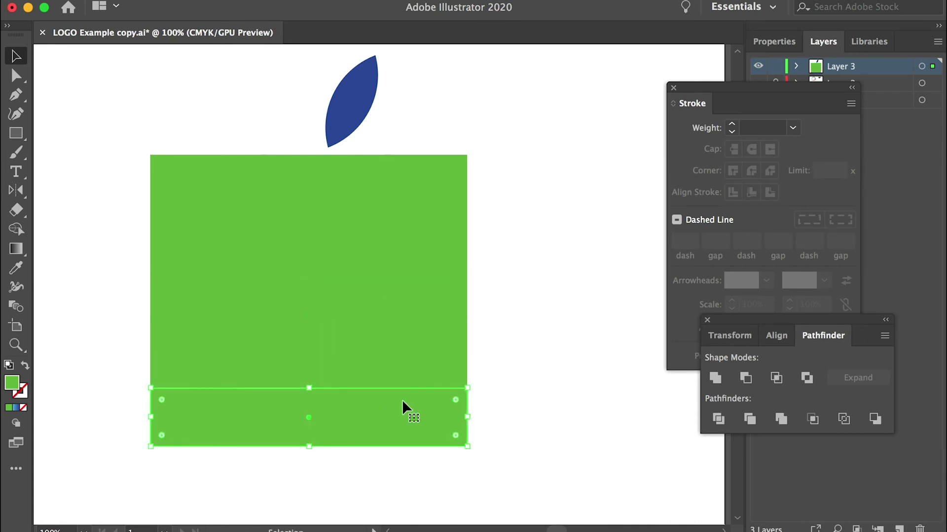
- Divide all the stripes against the apple outline and ungroup the resulting pieces
{"action": "key", "text": "super+a"}
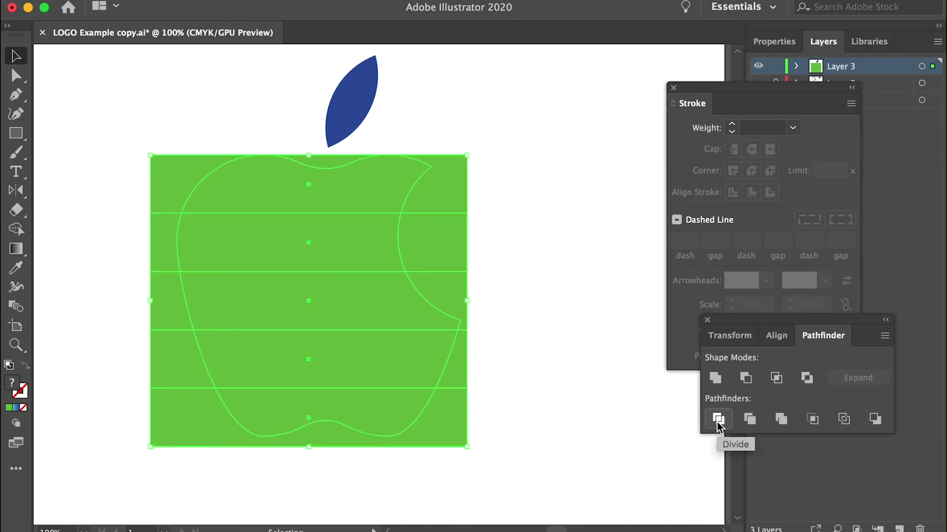
{"action": "left_click", "coordinate": [718, 419]}
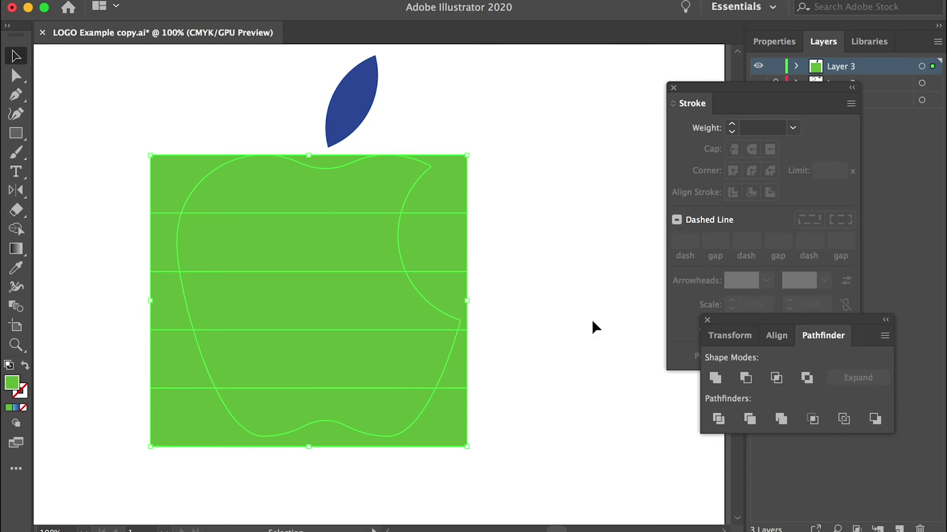
{"action": "left_click", "coordinate": [544, 156]}
{"action": "left_click", "coordinate": [427, 199]}
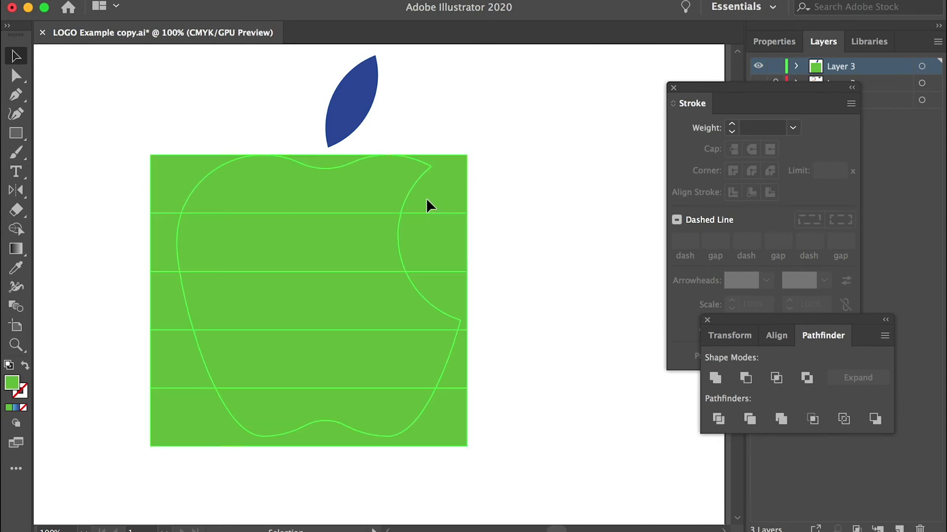
{"action": "right_click", "coordinate": [434, 192]}
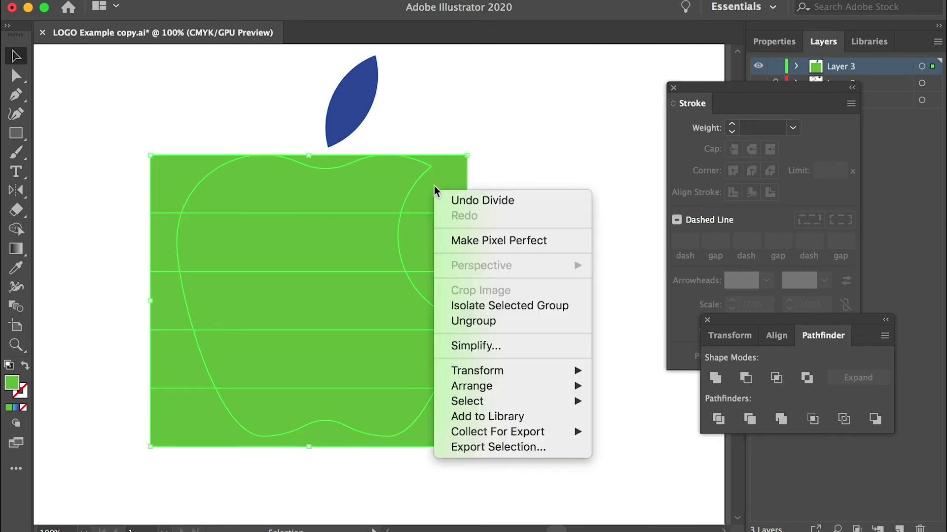
{"action": "left_click", "coordinate": [481, 322]}
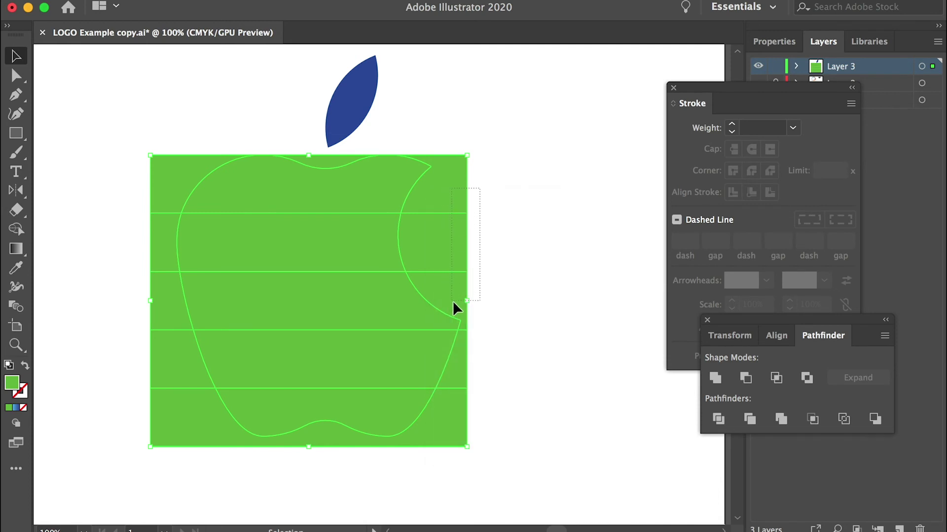
- Delete the stripe pieces left in the bite and the bottom corners outside the apple
{"action": "left_click_drag", "start_coordinate": [453, 300], "coordinate": [466, 305]}
{"action": "key", "text": "Delete"}
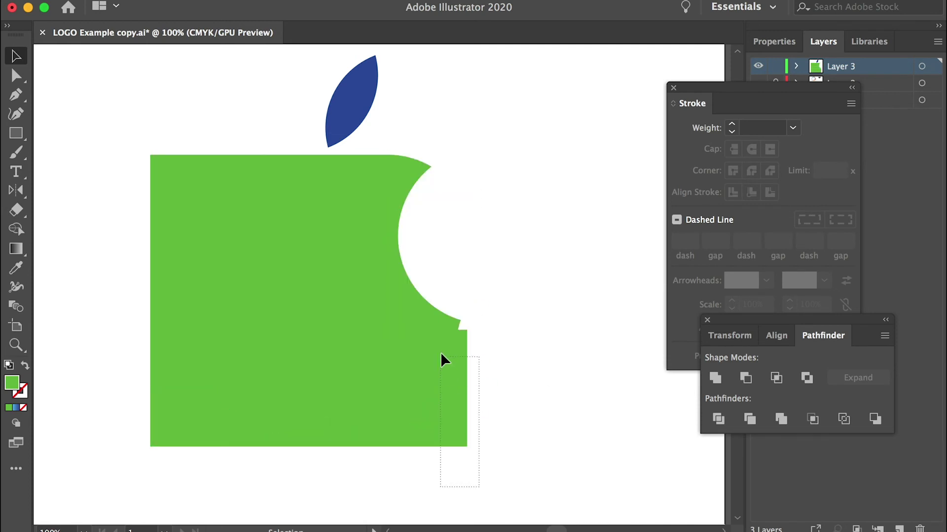
{"action": "left_click_drag", "start_coordinate": [462, 351], "coordinate": [462, 352]}
{"action": "key", "text": "Delete"}
{"action": "left_click_drag", "start_coordinate": [131, 140], "coordinate": [188, 389]}
{"action": "key", "text": "Delete"}
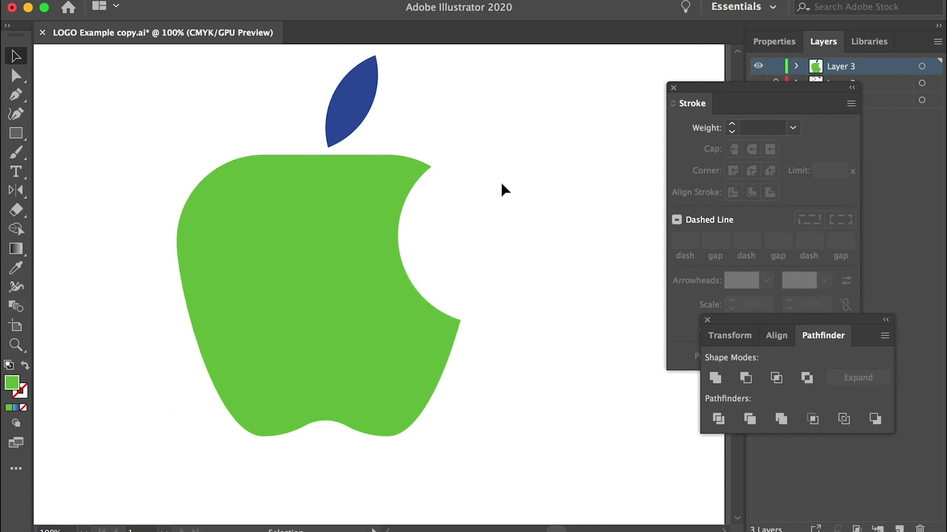
- Fill the top band of the apple with pure bright yellow
{"action": "left_click", "coordinate": [371, 173]}
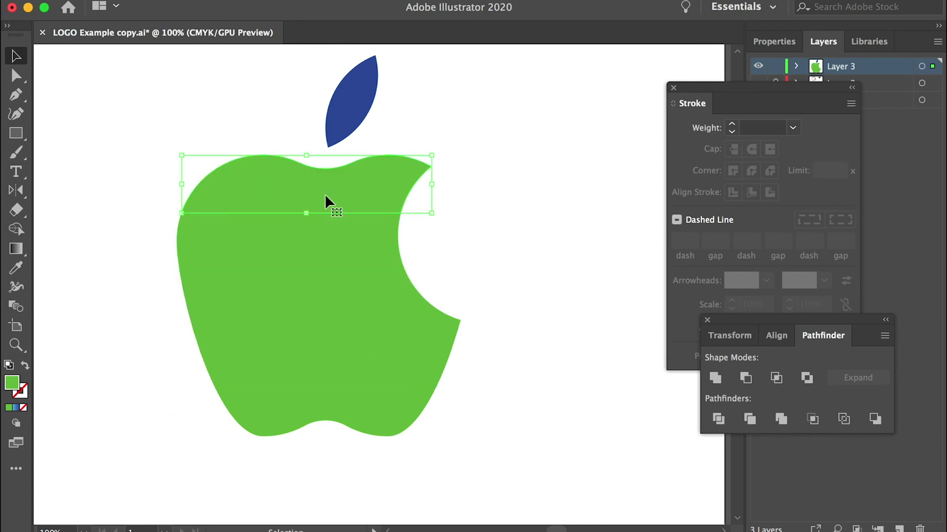
{"action": "double_click", "coordinate": [14, 386]}
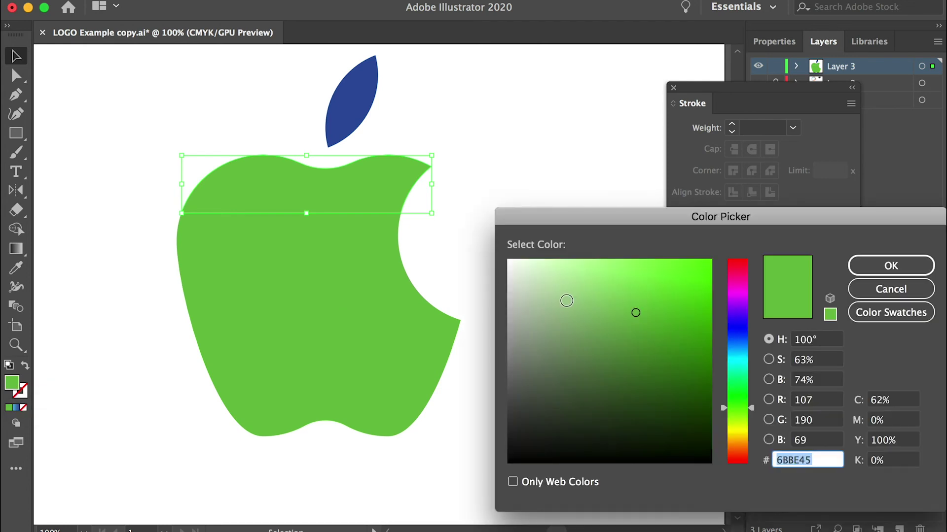
{"action": "left_click", "coordinate": [738, 429]}
{"action": "left_click_drag", "start_coordinate": [690, 274], "coordinate": [728, 247]}
{"action": "left_click", "coordinate": [890, 265]}
- Fill the second band with a fully saturated light cyan blue
{"action": "left_click", "coordinate": [315, 247]}
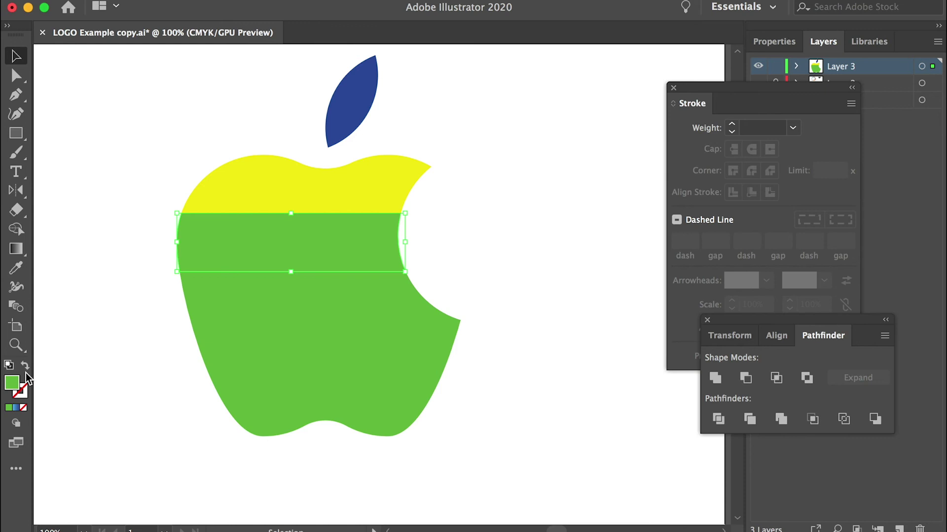
{"action": "double_click", "coordinate": [12, 384]}
{"action": "left_click_drag", "start_coordinate": [738, 359], "coordinate": [739, 351]}
{"action": "left_click", "coordinate": [671, 260]}
{"action": "mouse_move", "coordinate": [692, 228]}
{"action": "left_mouse_down"}
{"action": "mouse_move", "coordinate": [632, 313]}
{"action": "mouse_move", "coordinate": [697, 250]}
{"action": "left_mouse_up"}
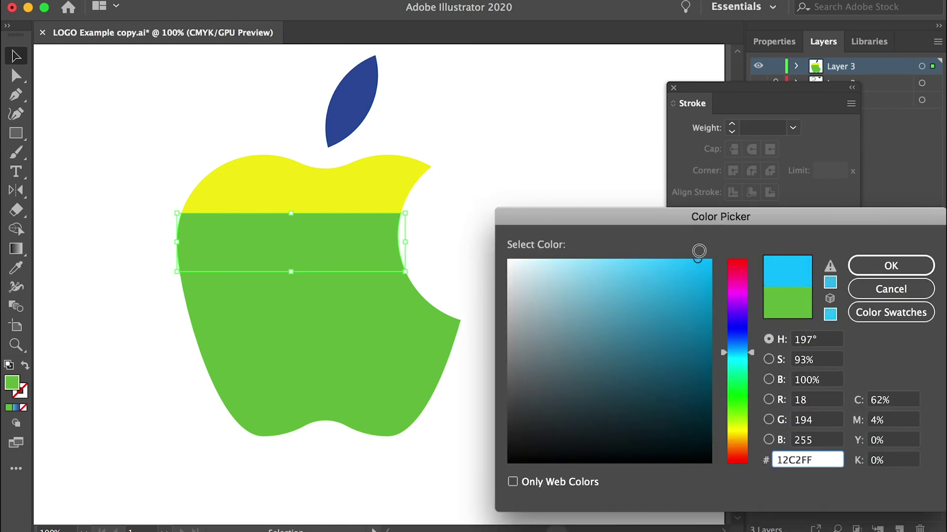
{"action": "left_click", "coordinate": [891, 266]}
- Fill the third band with a bright, fully saturated red
{"action": "left_click", "coordinate": [385, 298]}
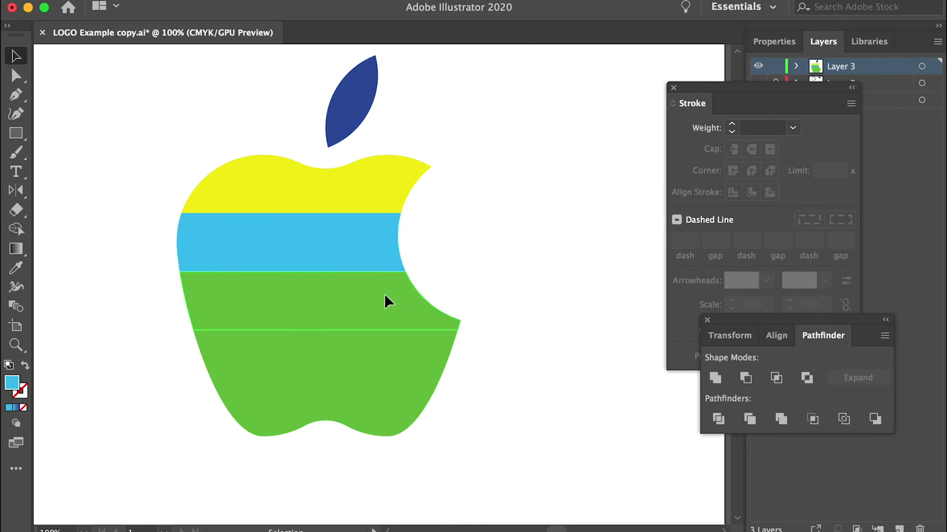
{"action": "double_click", "coordinate": [13, 385]}
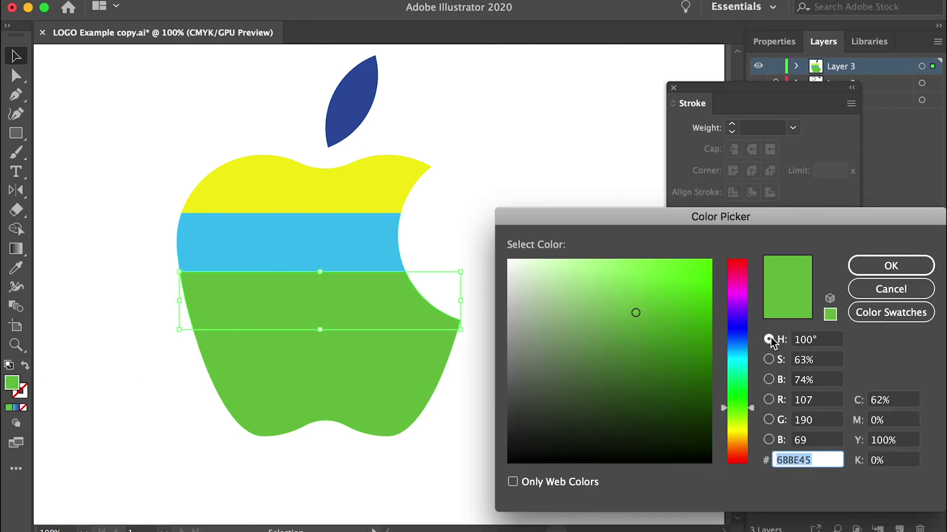
{"action": "left_click", "coordinate": [739, 298]}
{"action": "left_click_drag", "start_coordinate": [739, 297], "coordinate": [738, 262]}
{"action": "left_click_drag", "start_coordinate": [668, 282], "coordinate": [684, 260]}
{"action": "left_click", "coordinate": [893, 266]}
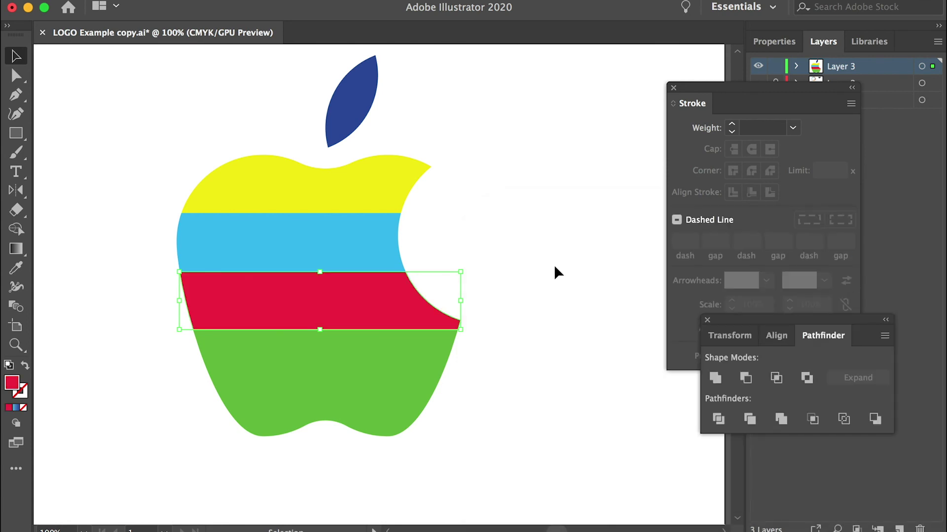
- Fill the fourth band with purple
{"action": "left_click", "coordinate": [434, 350]}
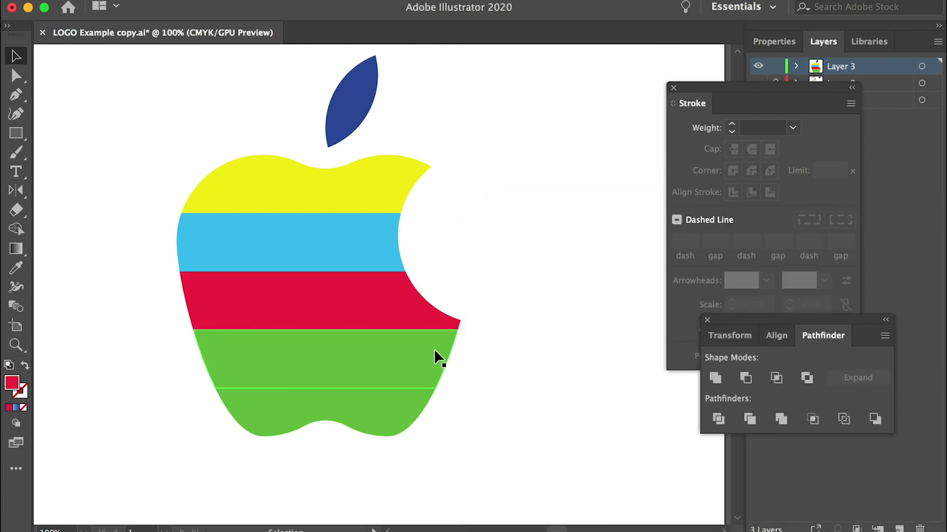
{"action": "double_click", "coordinate": [13, 384]}
{"action": "left_click", "coordinate": [738, 296]}
{"action": "left_click", "coordinate": [873, 267]}
- Fill the bottom band with a fully saturated bright orange
{"action": "left_click", "coordinate": [362, 417]}
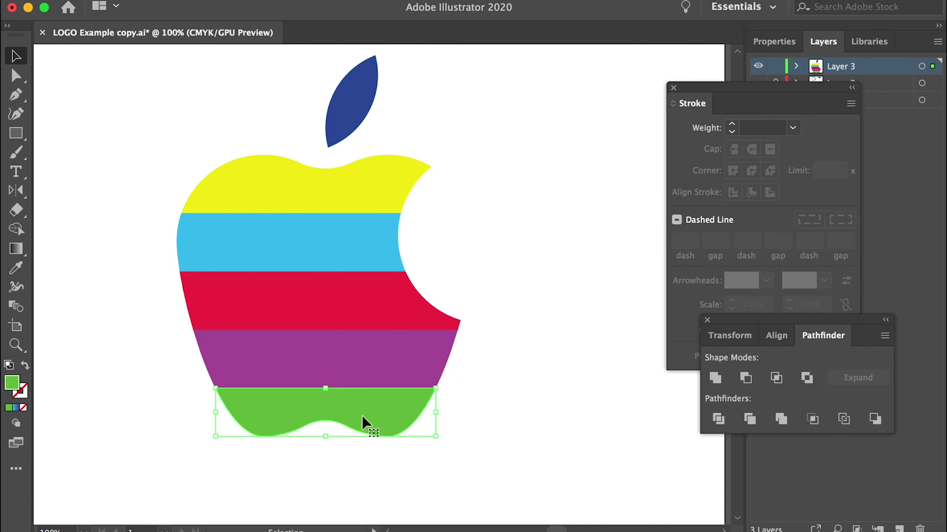
{"action": "double_click", "coordinate": [12, 385]}
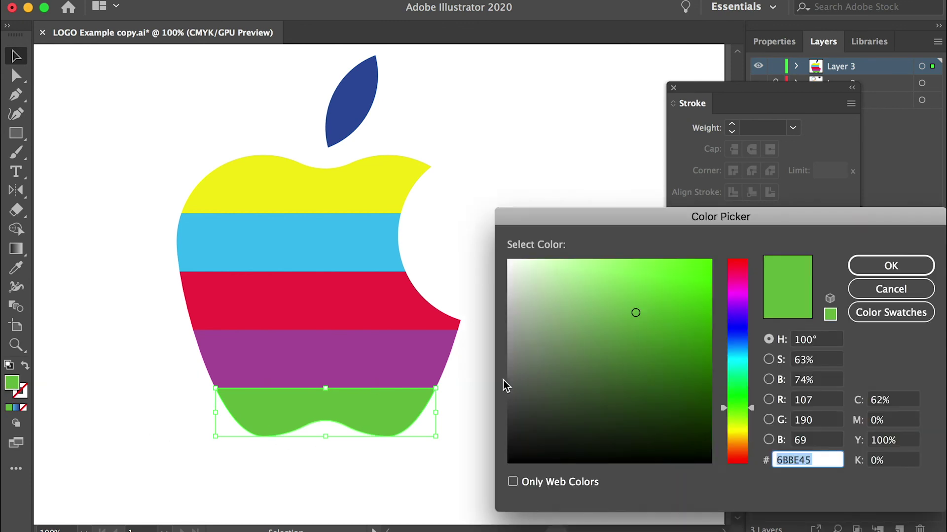
{"action": "left_click", "coordinate": [739, 438]}
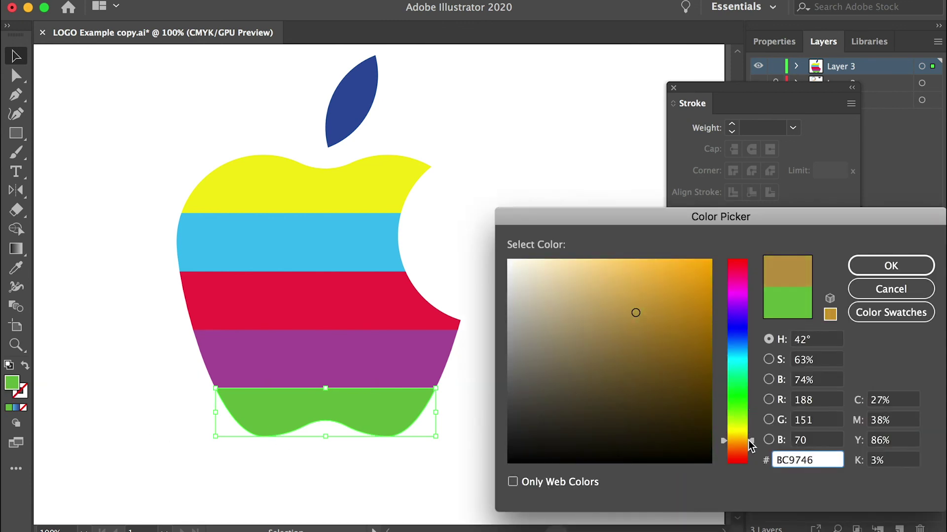
{"action": "mouse_move", "coordinate": [667, 323]}
{"action": "left_mouse_down"}
{"action": "mouse_move", "coordinate": [721, 260]}
{"action": "mouse_move", "coordinate": [890, 252]}
{"action": "left_mouse_up"}
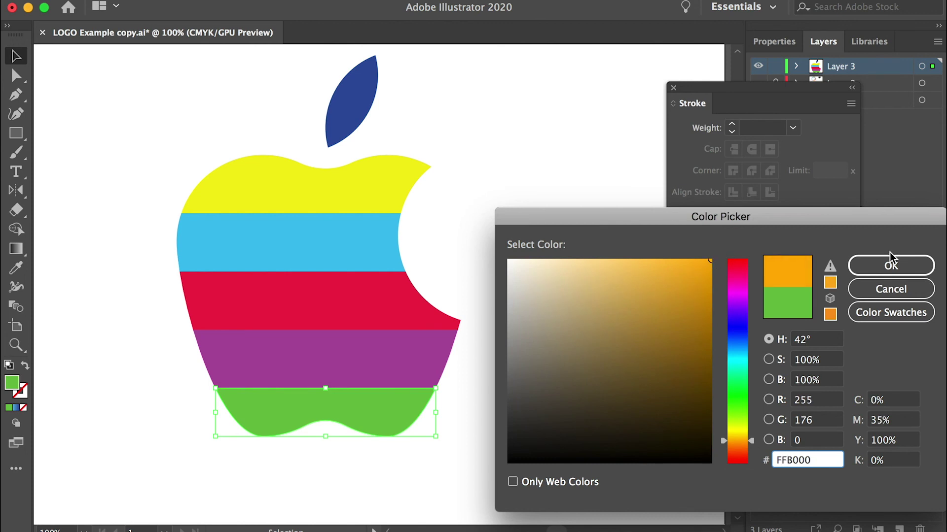
{"action": "left_click", "coordinate": [891, 266]}
- Choose a bright, fully saturated green in the Color Picker for the blue leaf
{"action": "left_click", "coordinate": [354, 110]}
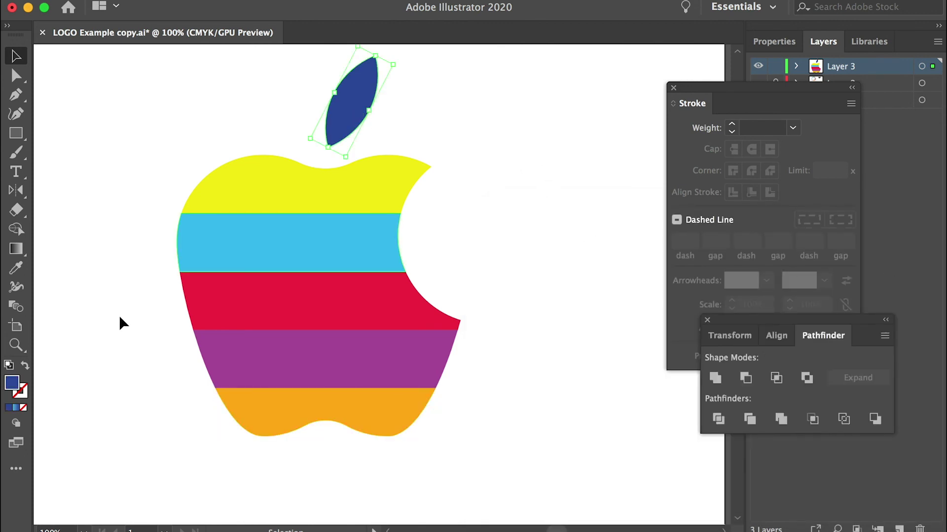
{"action": "double_click", "coordinate": [12, 384]}
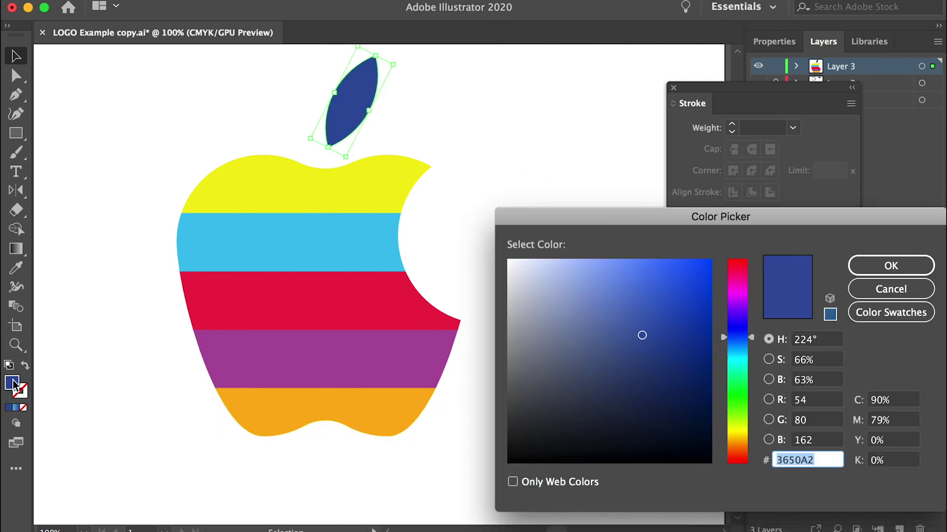
{"action": "left_click", "coordinate": [741, 387]}
{"action": "left_click_drag", "start_coordinate": [684, 278], "coordinate": [711, 255]}
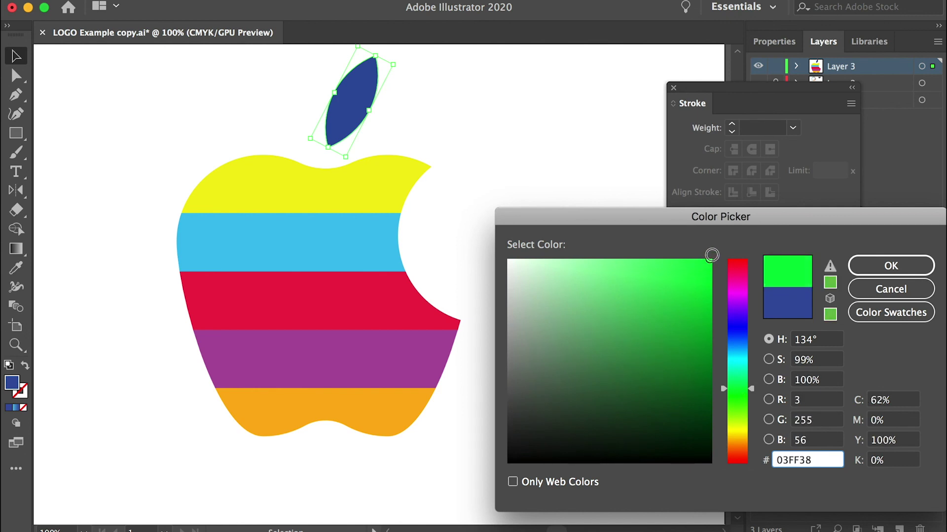
- Apply the green to the leaf, deselect it, and switch to the rainbow Apple reference in Preview
{"action": "left_click", "coordinate": [867, 258]}
{"action": "left_click", "coordinate": [577, 256]}
{"action": "key", "text": "super+Tab"}
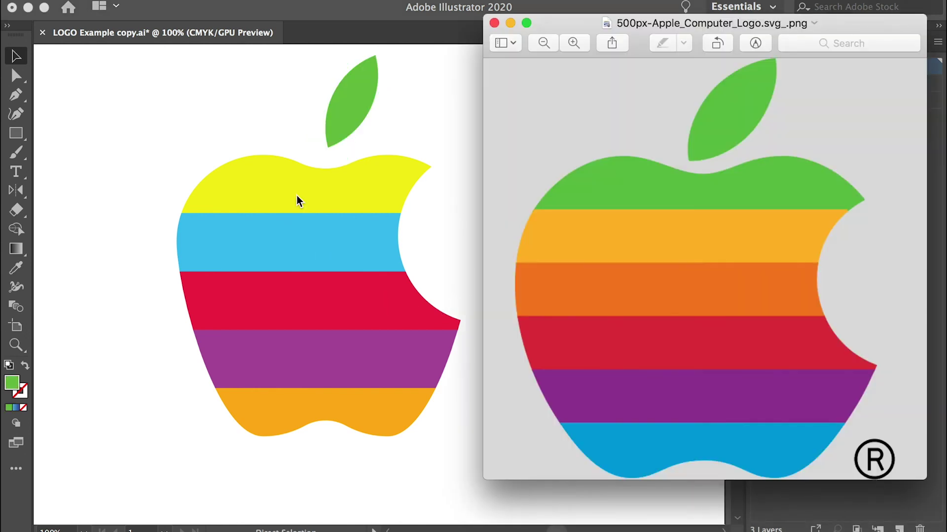